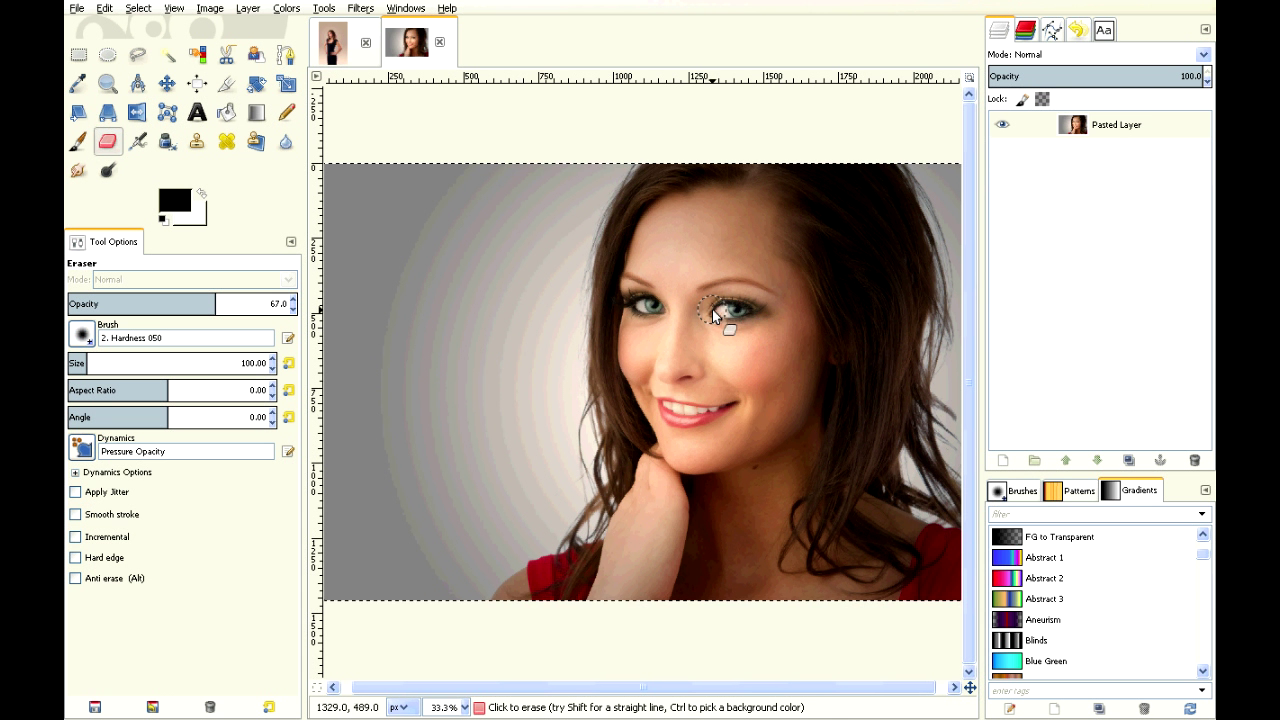
Step: Switch to the black-dress photo's image tab in GIMP
{"action": "left_click", "coordinate": [335, 42]}
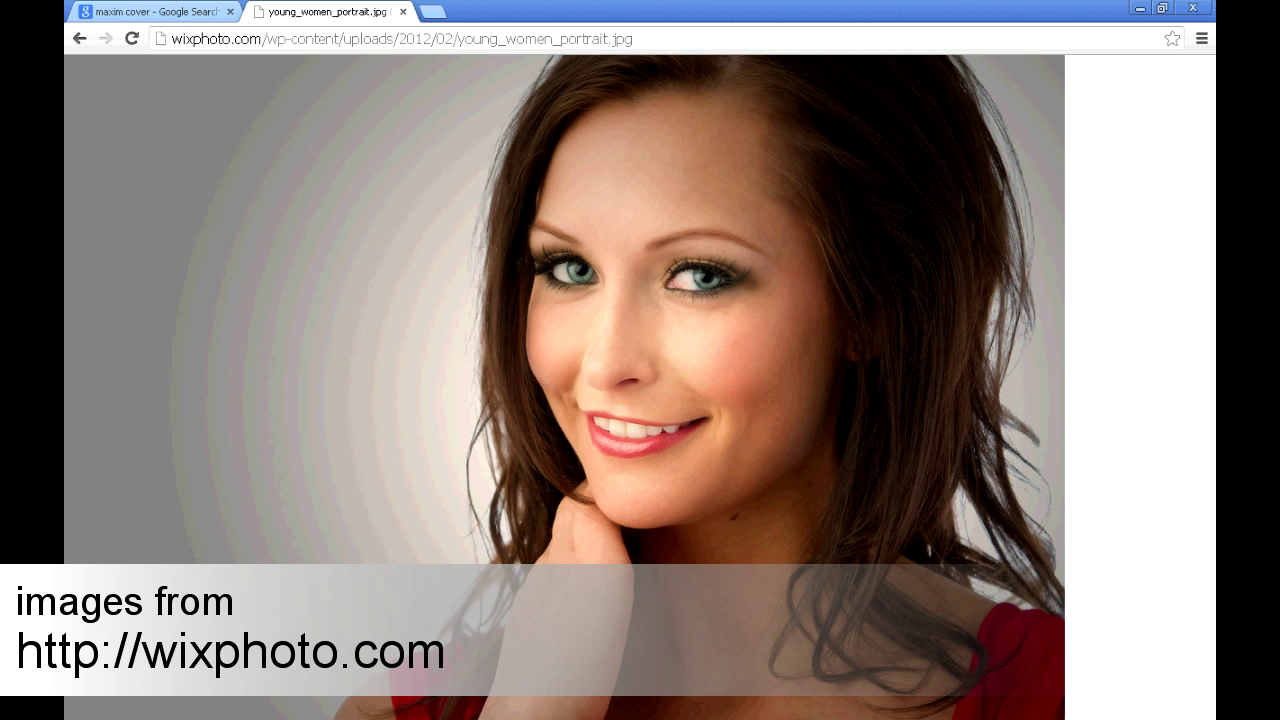
Step: Go back in Chrome to the wixphoto Free Pictures gallery page
{"action": "left_click", "coordinate": [80, 39]}
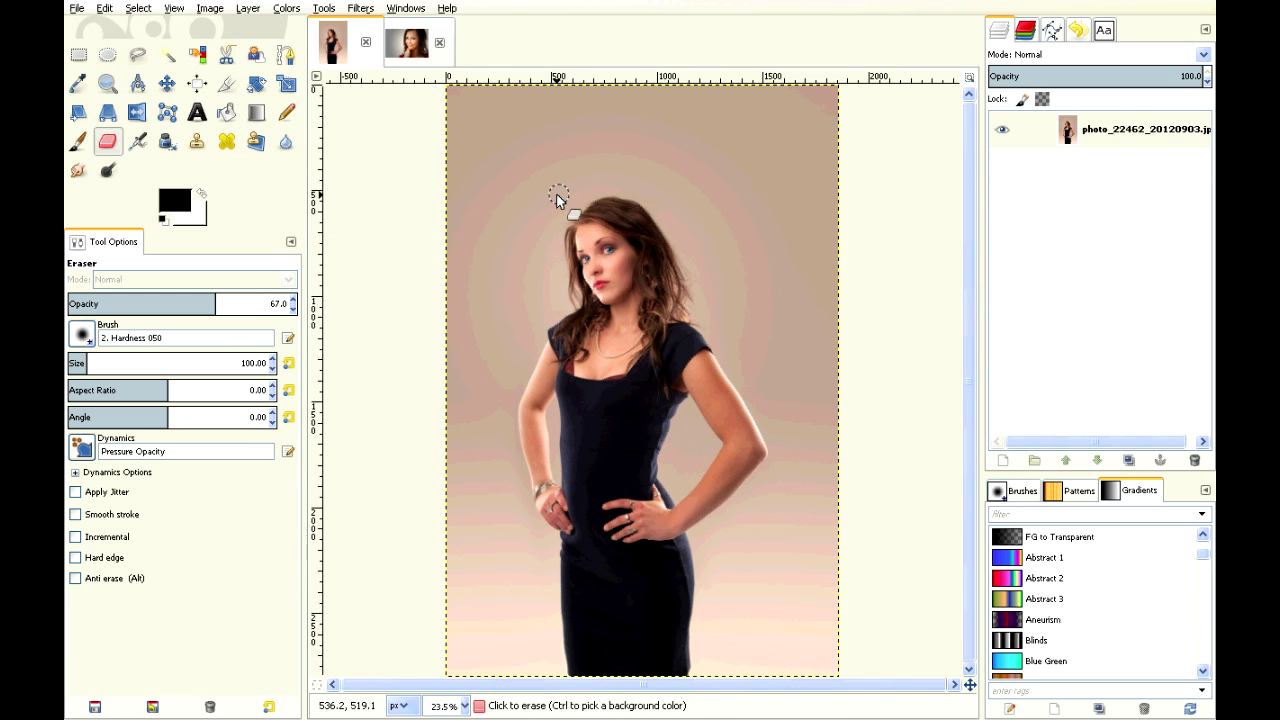
Step: Copy a rectangular selection around the smiling woman's face from the close-up portrait
{"action": "left_click", "coordinate": [407, 42]}
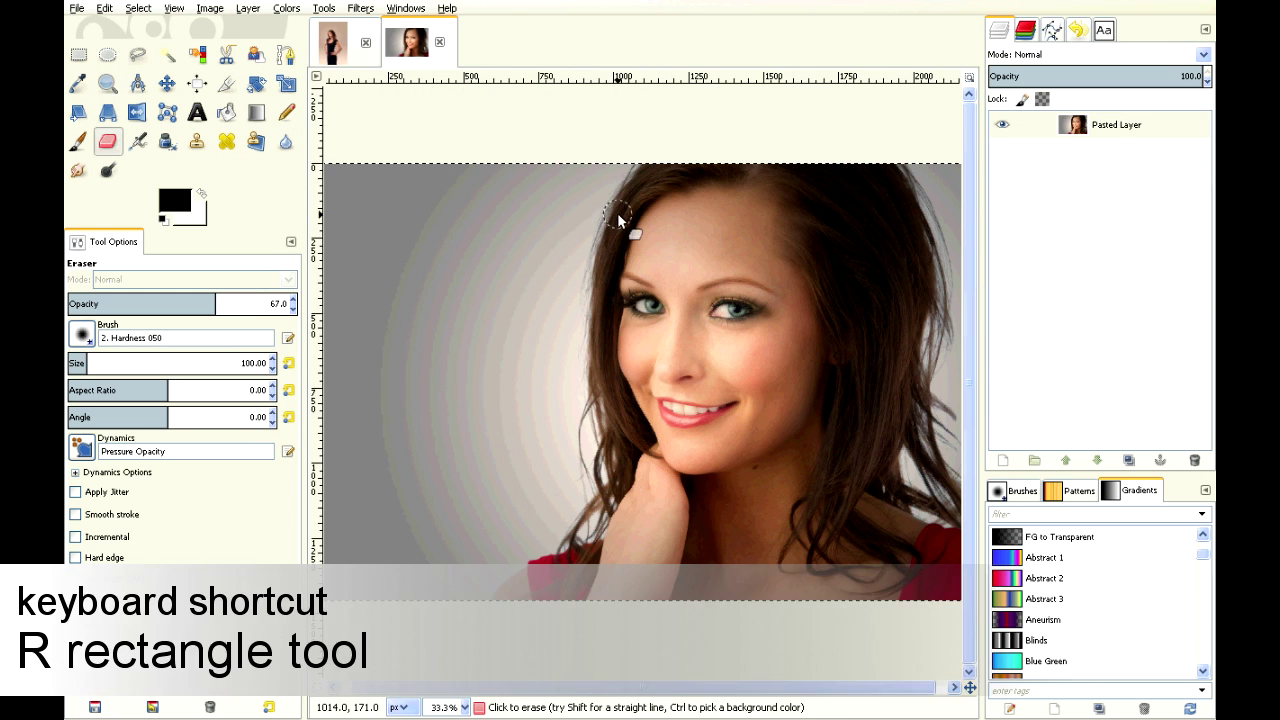
{"action": "key", "text": "r"}
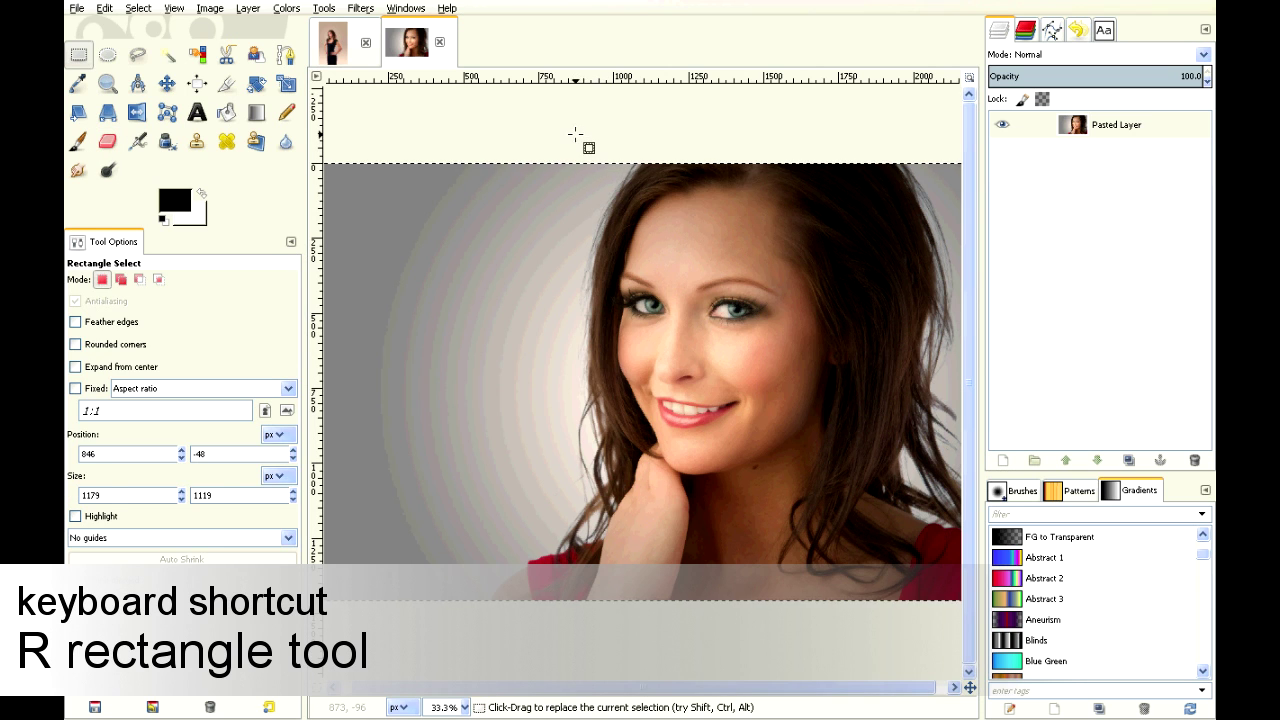
{"action": "mouse_move", "coordinate": [582, 135]}
{"action": "left_mouse_down"}
{"action": "mouse_move", "coordinate": [618, 305]}
{"action": "mouse_move", "coordinate": [868, 490]}
{"action": "left_mouse_up"}
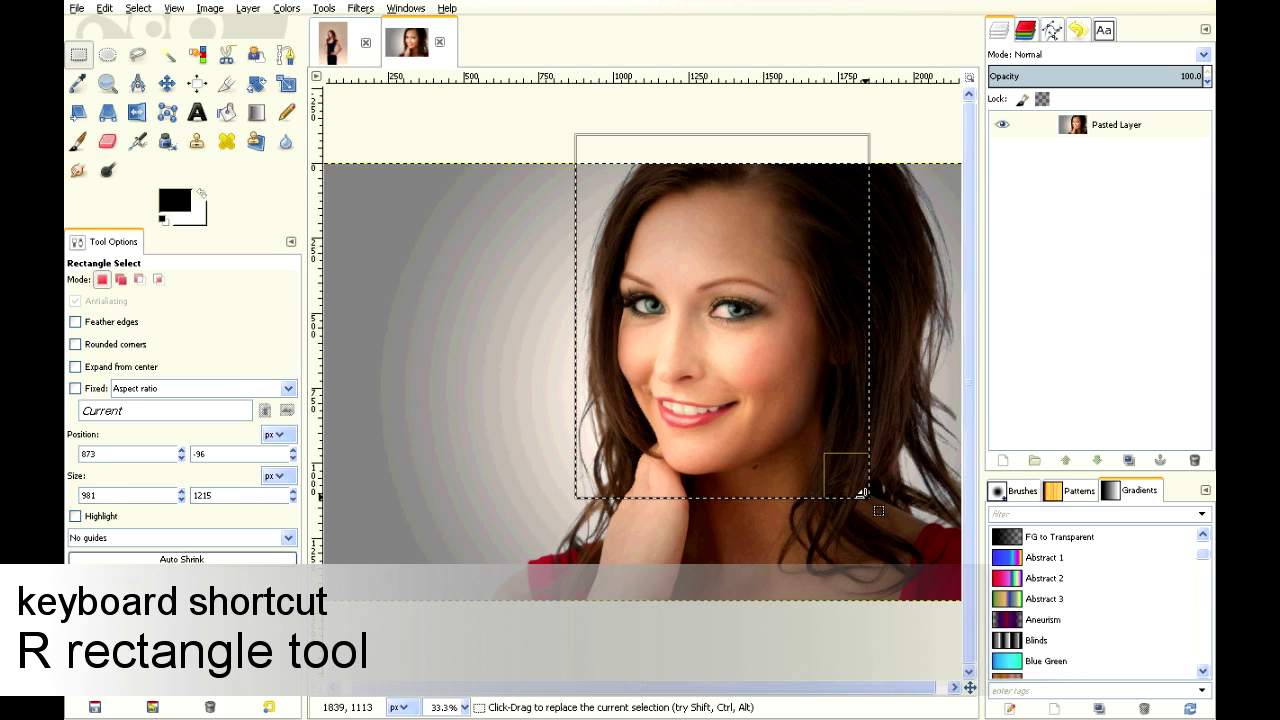
{"action": "key", "text": "ctrl+c"}
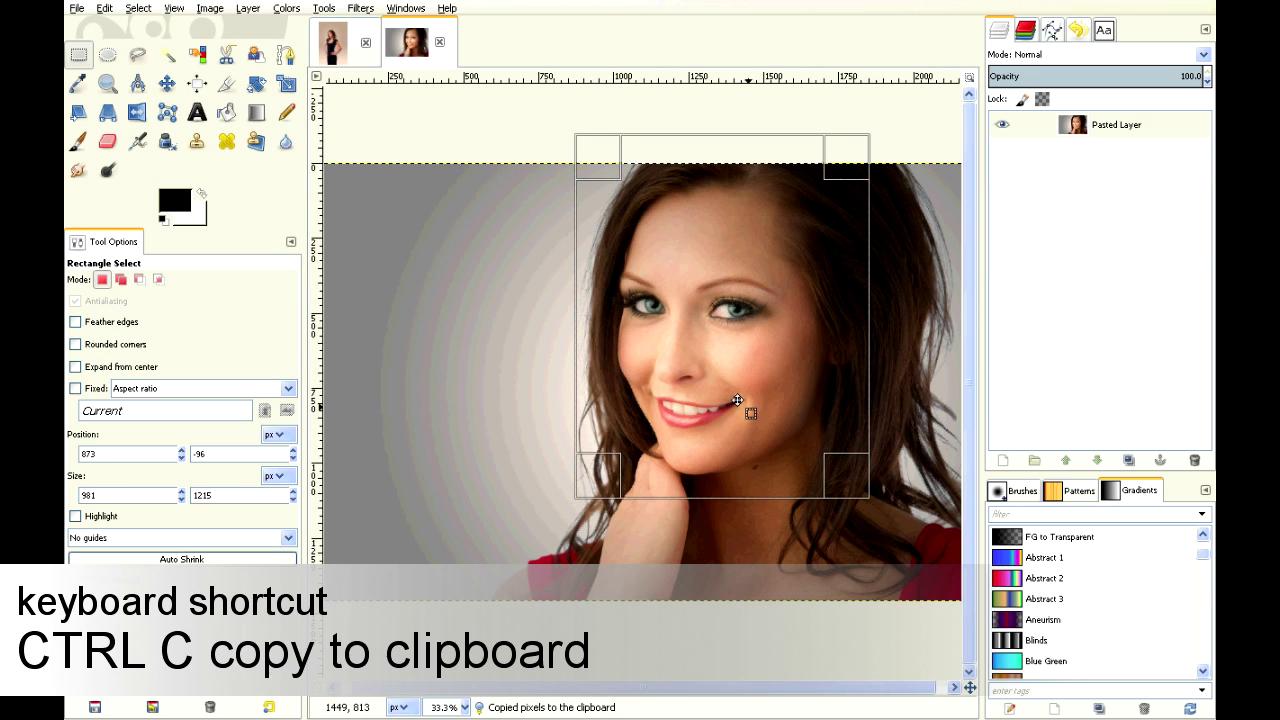
Step: Paste the face into the black-dress photo and turn it into a new layer
{"action": "left_click", "coordinate": [333, 42]}
{"action": "key", "text": "ctrl+v"}
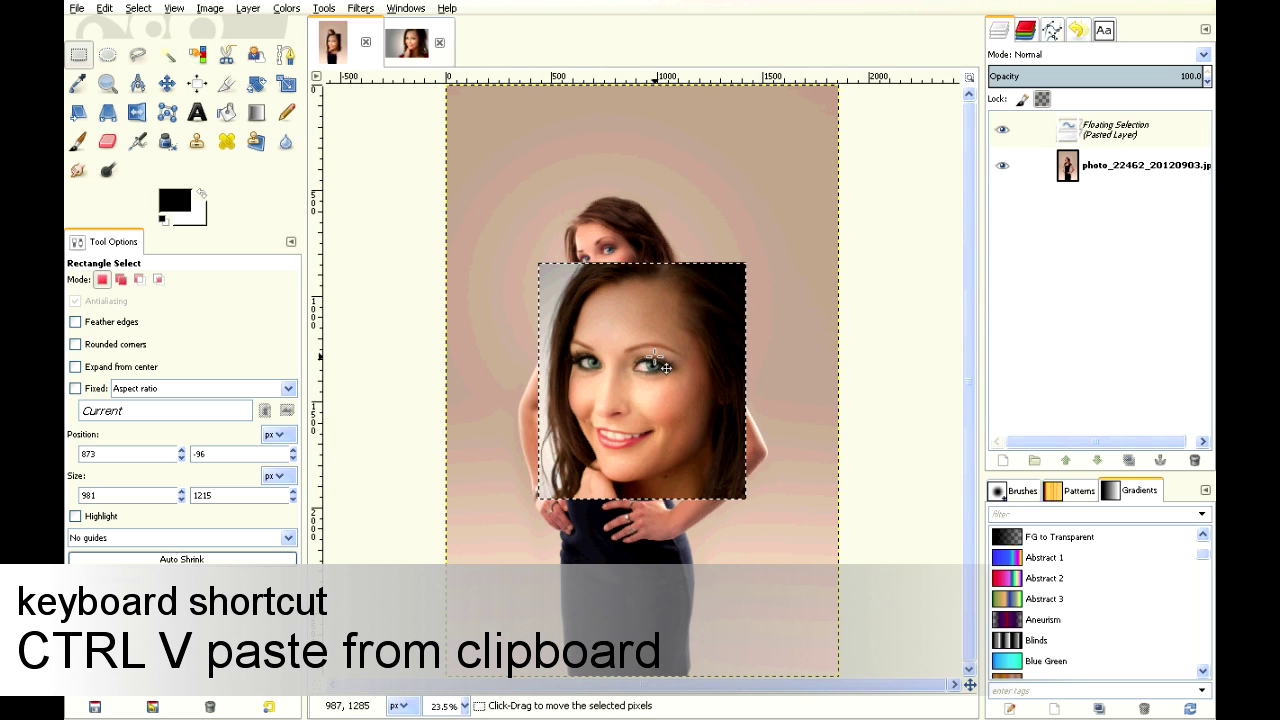
{"action": "right_click", "coordinate": [1120, 128]}
{"action": "left_click", "coordinate": [1043, 163]}
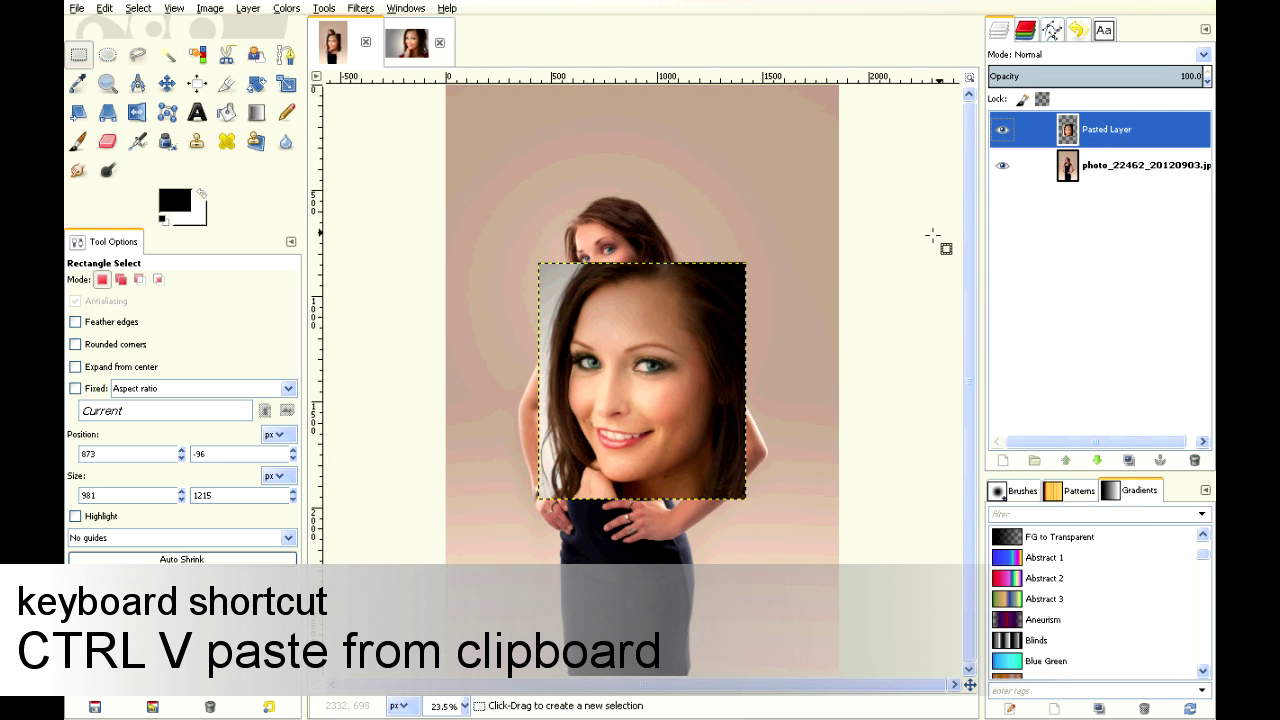
{"action": "key", "text": "shift+t"}
{"action": "left_click", "coordinate": [750, 507]}
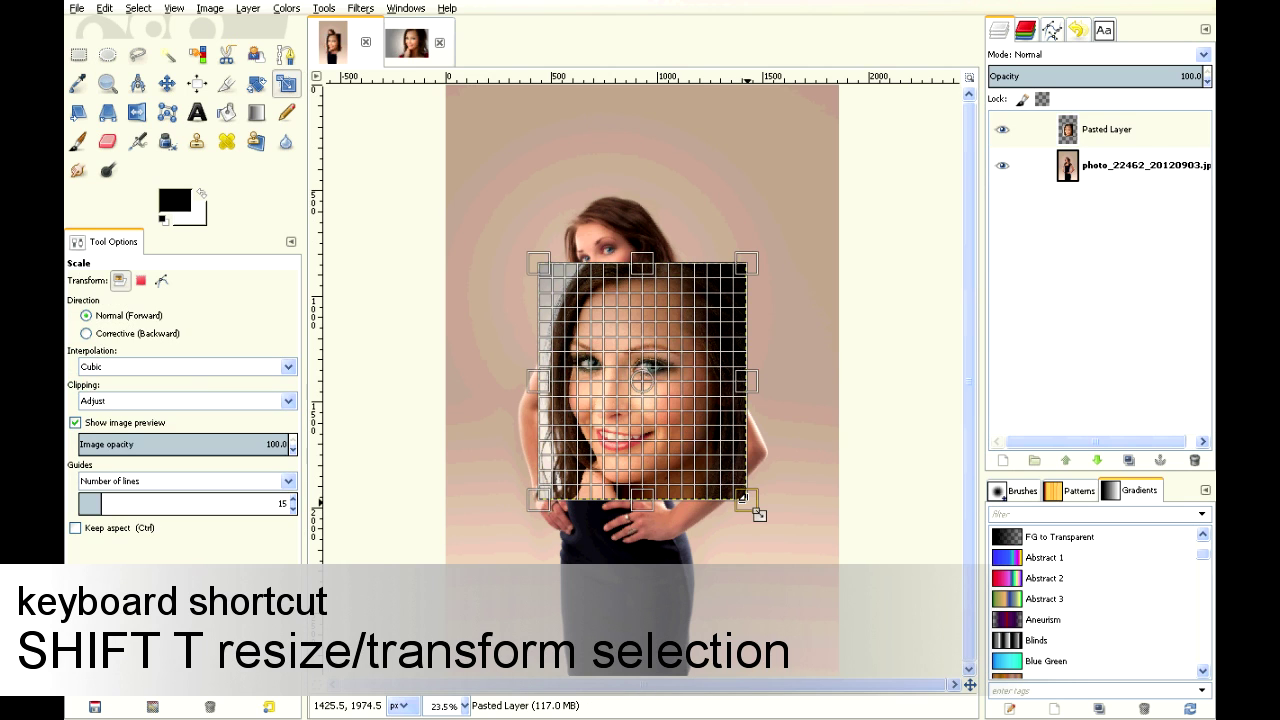
Step: Shrink the pasted face proportionally and set its layer opacity to 54
{"action": "left_click_drag", "start_coordinate": [758, 512], "coordinate": [626, 363]}
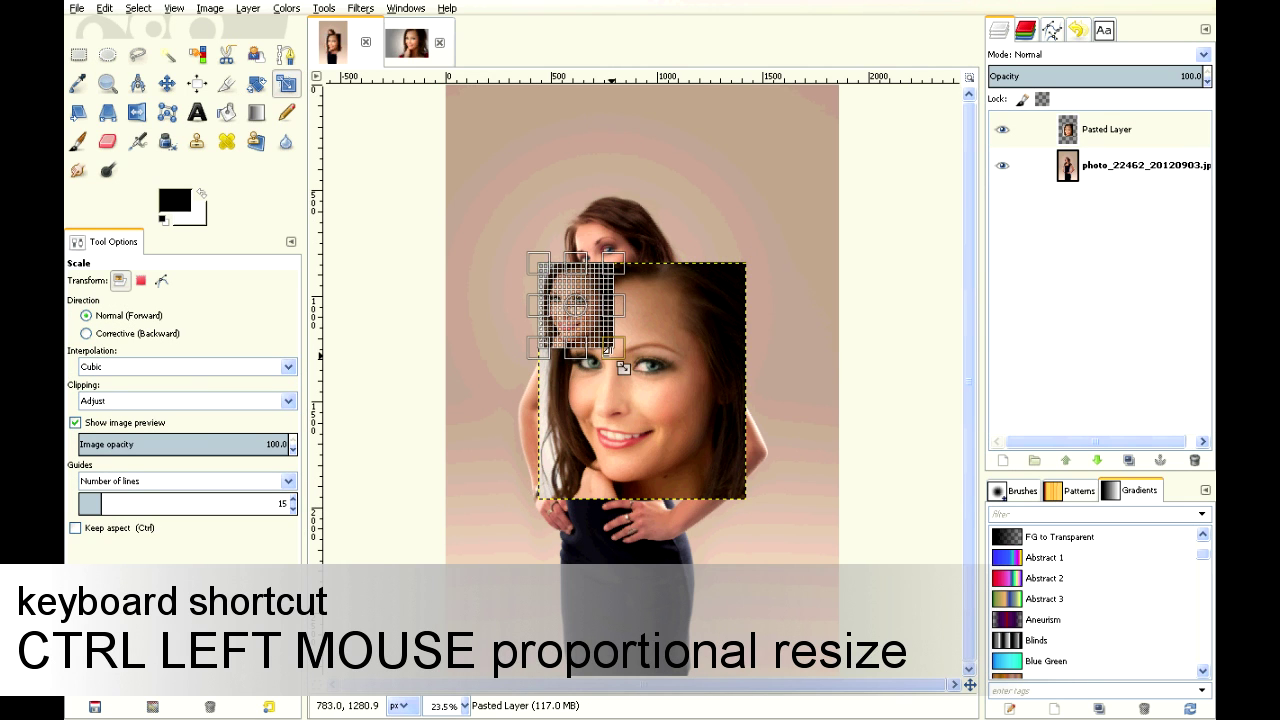
{"action": "key", "text": "Return"}
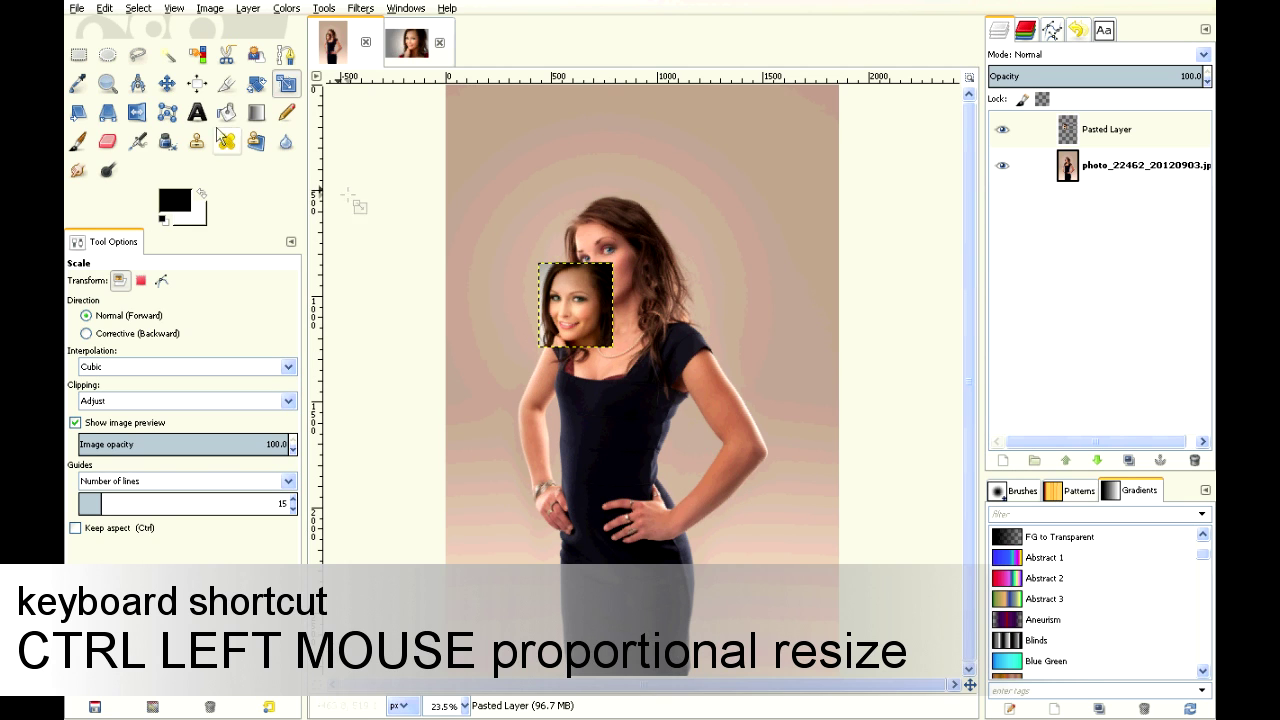
{"action": "left_click", "coordinate": [1104, 76]}
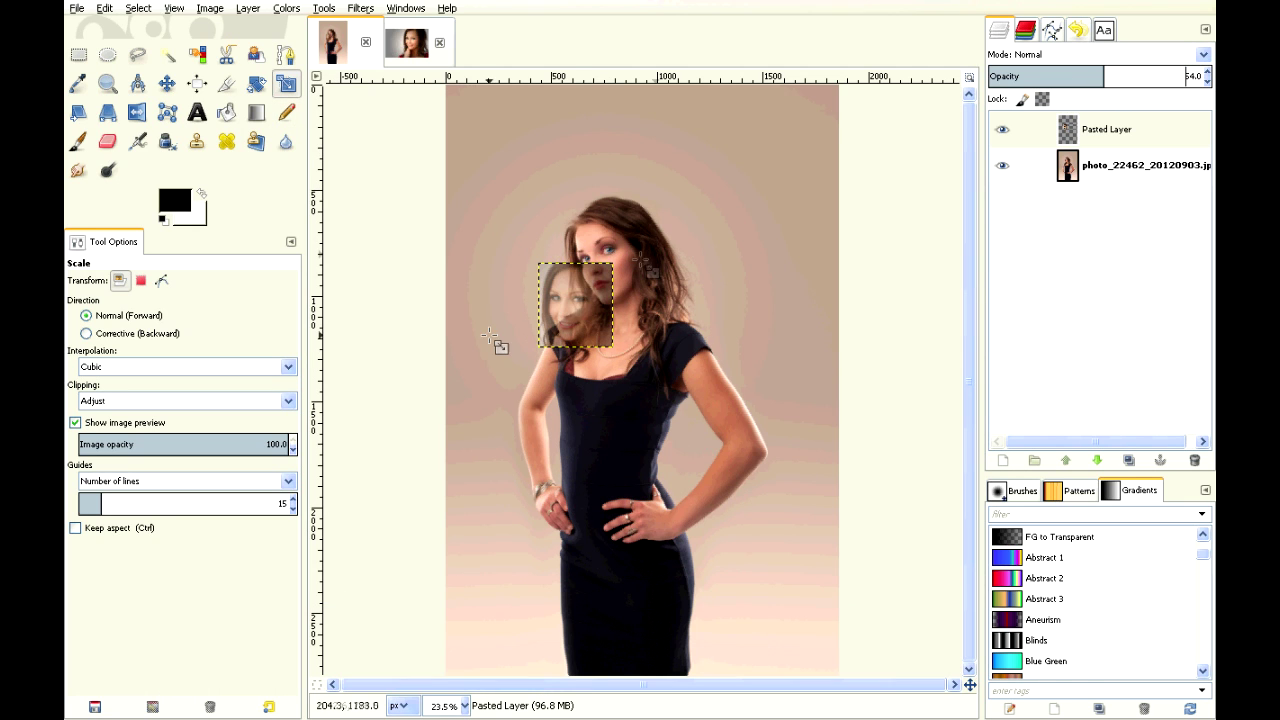
Step: Move the semi-transparent face layer over the dress woman's face
{"action": "key", "text": "m"}
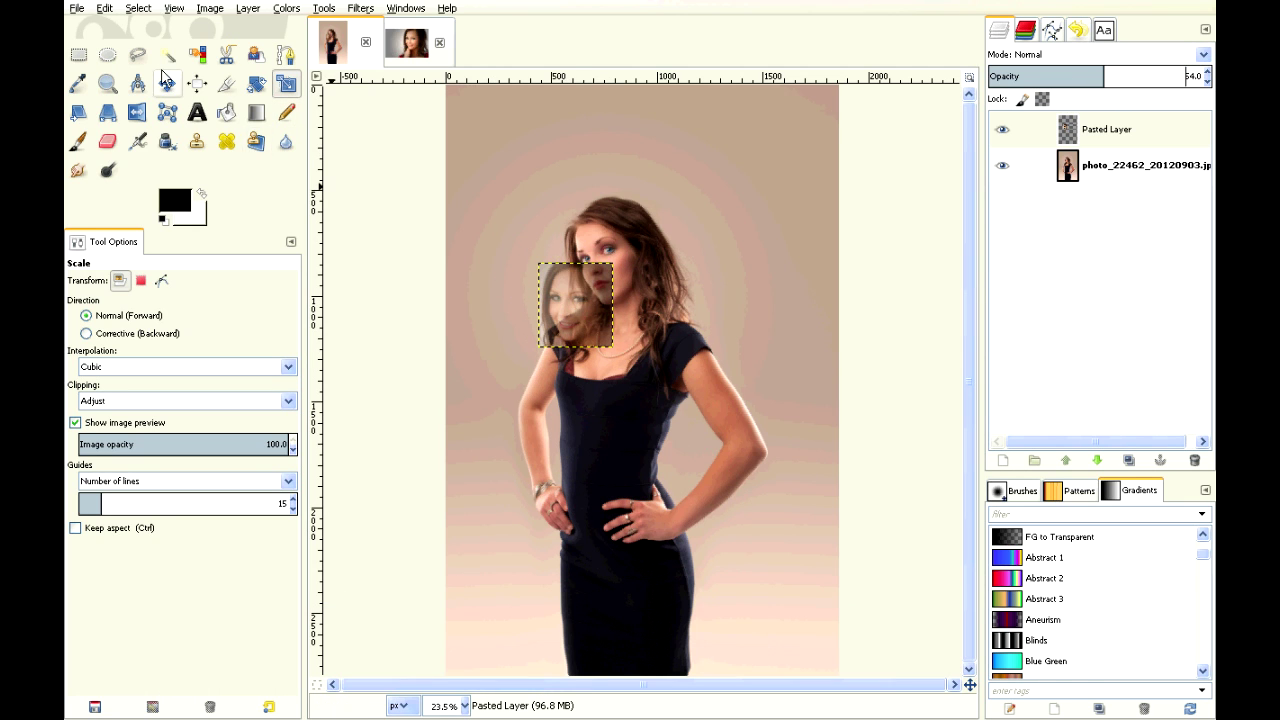
{"action": "left_click_drag", "start_coordinate": [548, 289], "coordinate": [612, 280]}
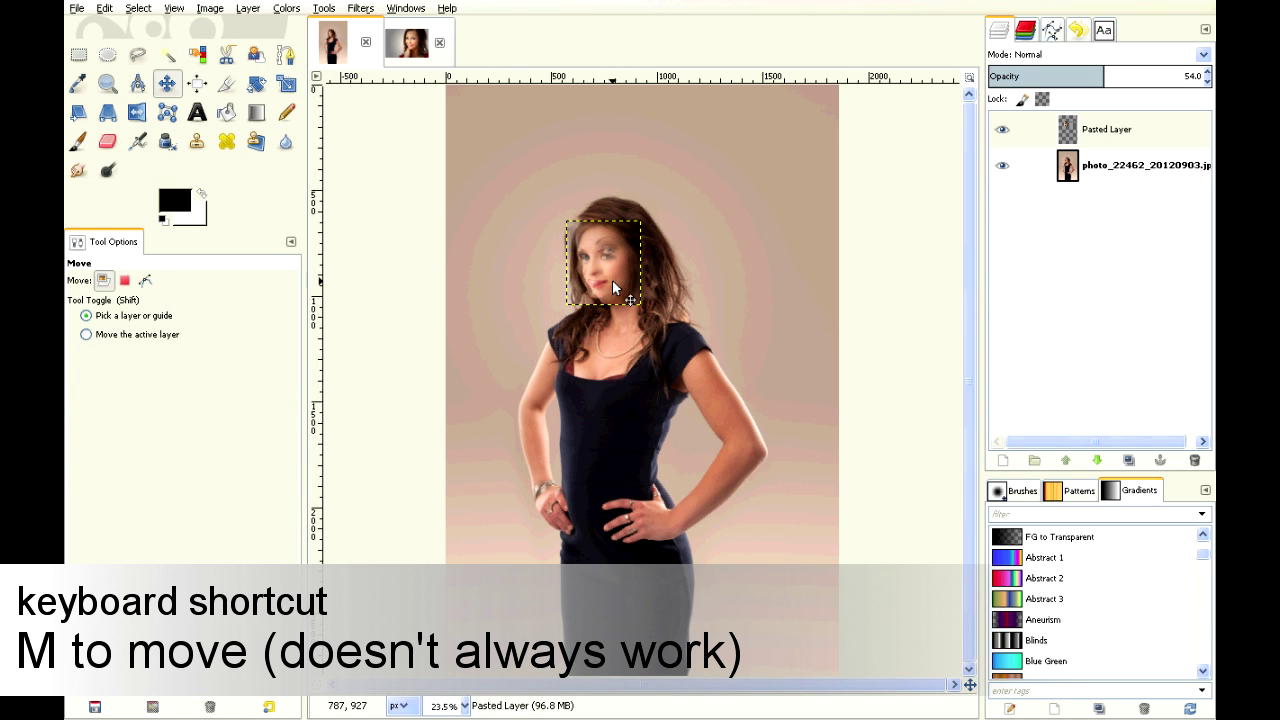
{"action": "scroll", "coordinate": [614, 286], "scroll_direction": "up", "scroll_amount": 3}
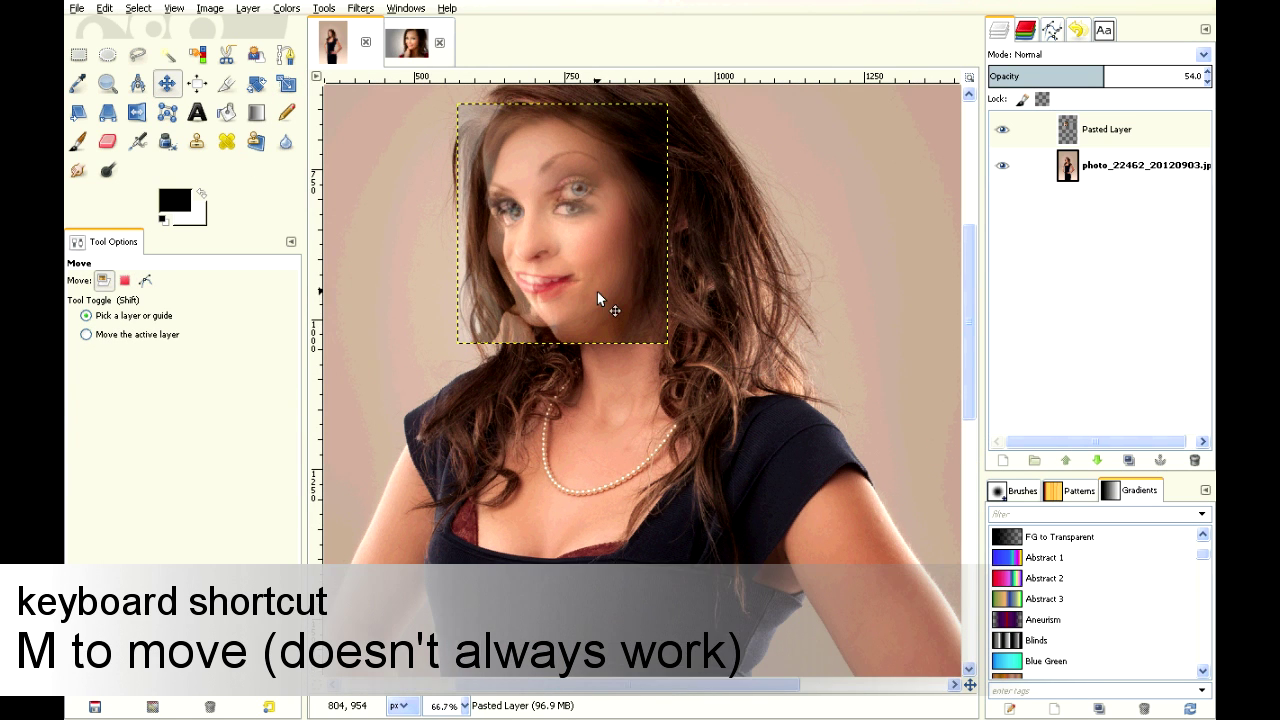
{"action": "key", "text": "shift+r"}
Step: Tilt the pasted face counter-clockwise and nudge it into place
{"action": "left_click", "coordinate": [620, 303]}
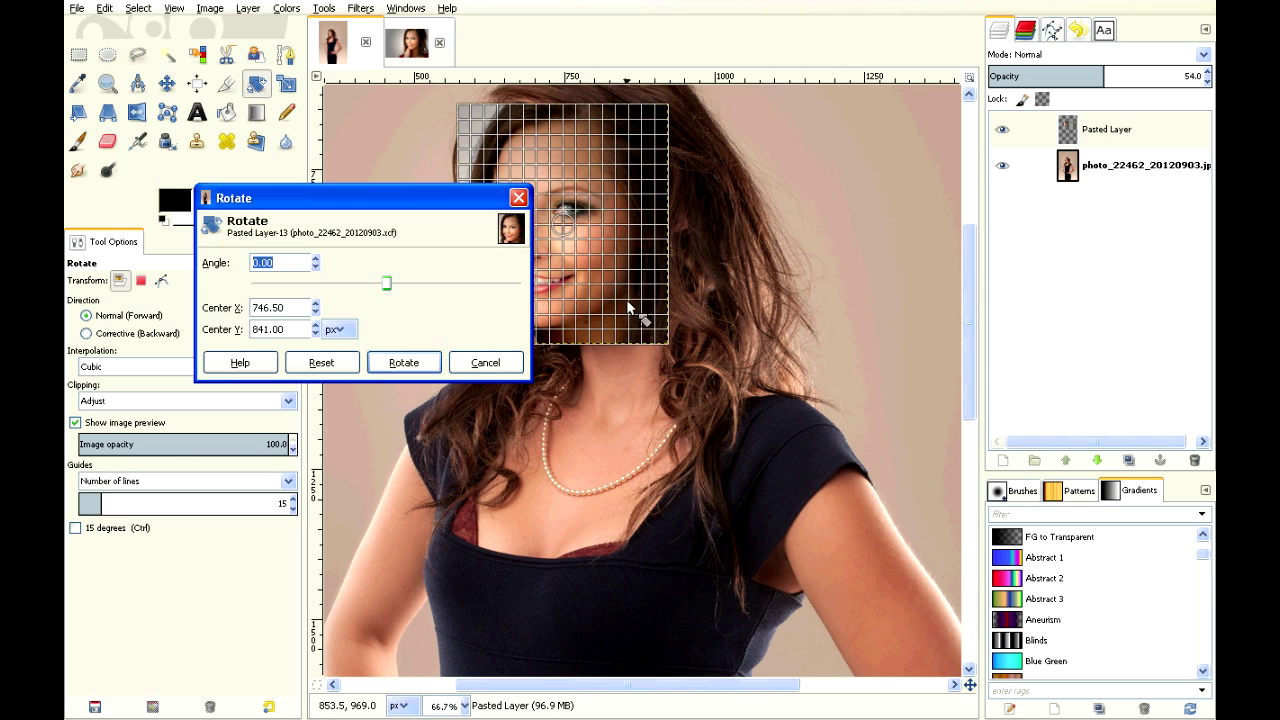
{"action": "left_click_drag", "start_coordinate": [644, 300], "coordinate": [640, 267]}
{"action": "key", "text": "Return"}
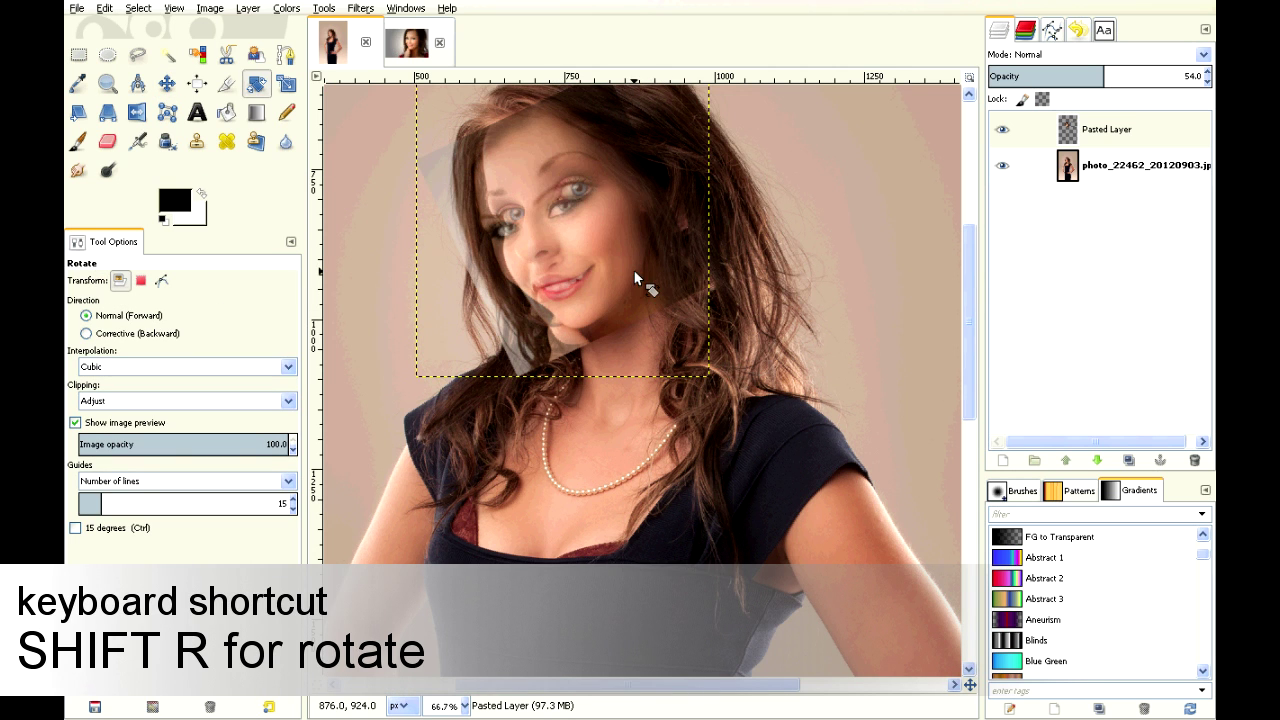
{"action": "key", "text": "m"}
{"action": "mouse_move", "coordinate": [561, 254]}
{"action": "left_mouse_down"}
{"action": "mouse_move", "coordinate": [592, 244]}
{"action": "mouse_move", "coordinate": [551, 265]}
{"action": "left_mouse_up"}
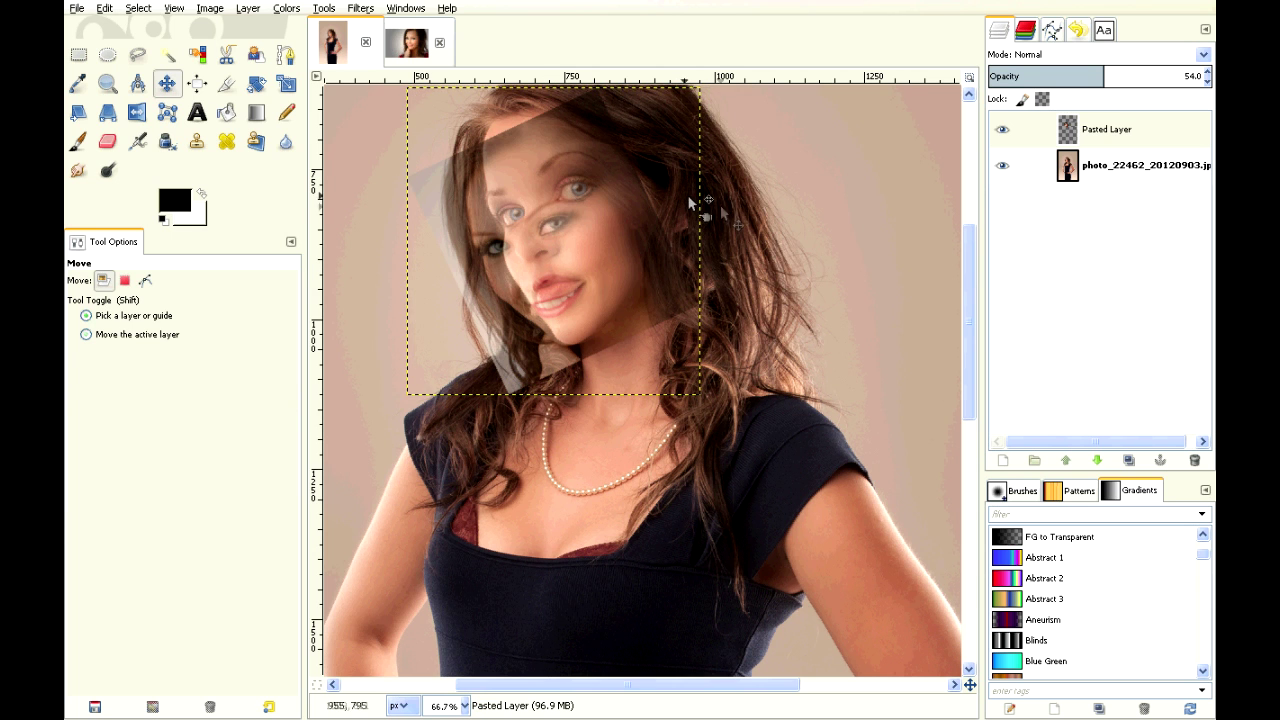
{"action": "key", "text": "shift"}
Step: Widen the pasted face so it fits her head
{"action": "key", "text": "shift+s"}
{"action": "left_click", "coordinate": [618, 206]}
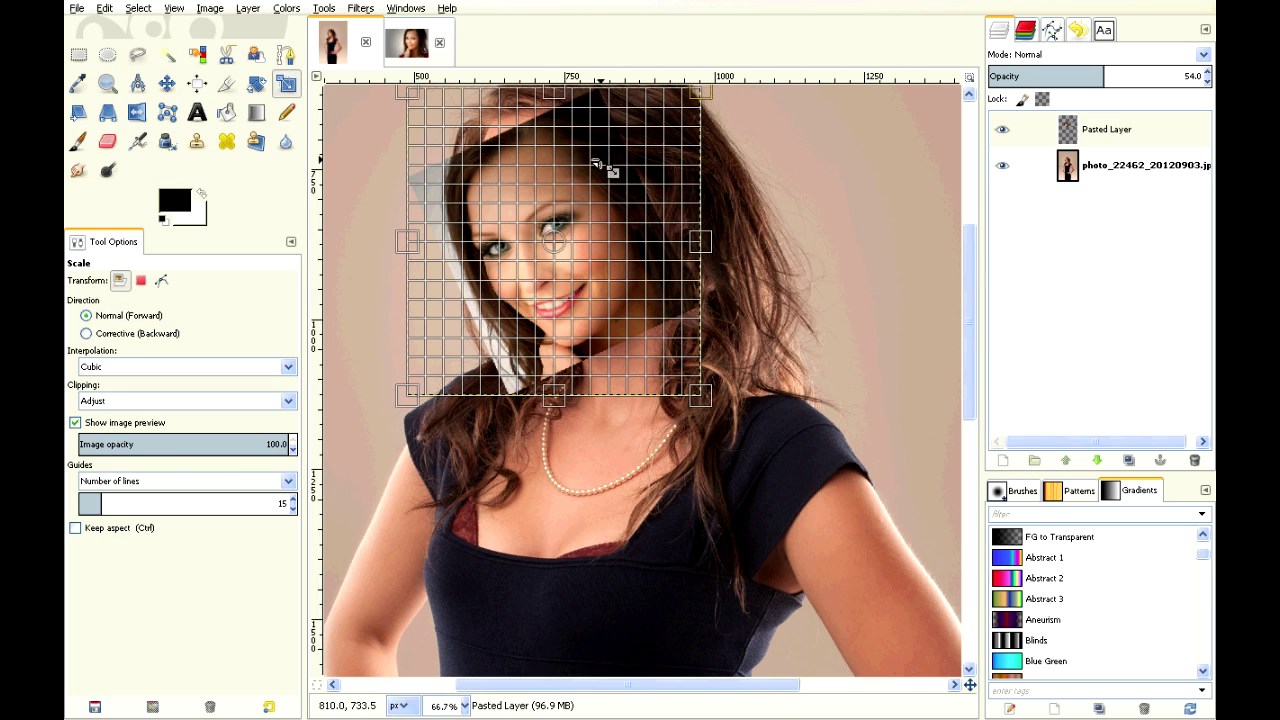
{"action": "mouse_move", "coordinate": [604, 148]}
{"action": "left_mouse_down"}
{"action": "mouse_move", "coordinate": [624, 150]}
{"action": "mouse_move", "coordinate": [612, 150]}
{"action": "left_mouse_up"}
{"action": "key", "text": "Return"}
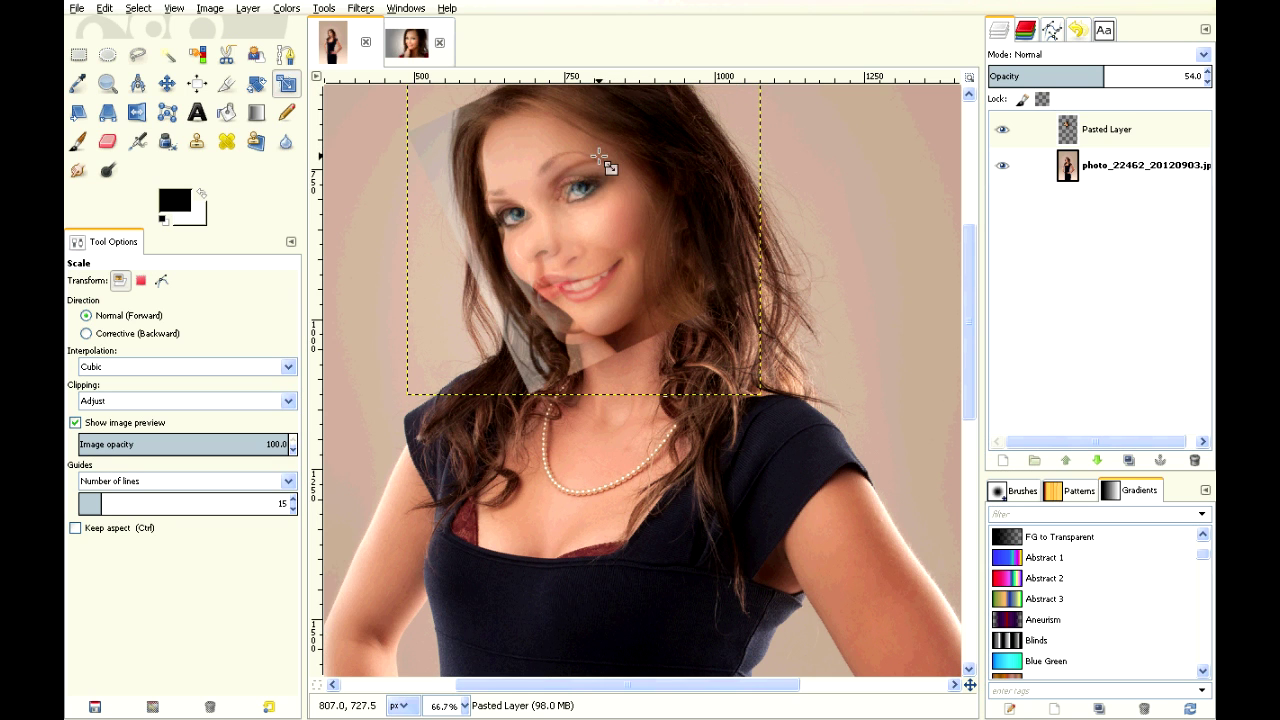
Step: Rotate the face to 12.02 degrees and align its eyes and mouth with hers
{"action": "key", "text": "shift+r"}
{"action": "mouse_move", "coordinate": [682, 207]}
{"action": "left_mouse_down"}
{"action": "mouse_move", "coordinate": [690, 196]}
{"action": "mouse_move", "coordinate": [690, 217]}
{"action": "left_mouse_up"}
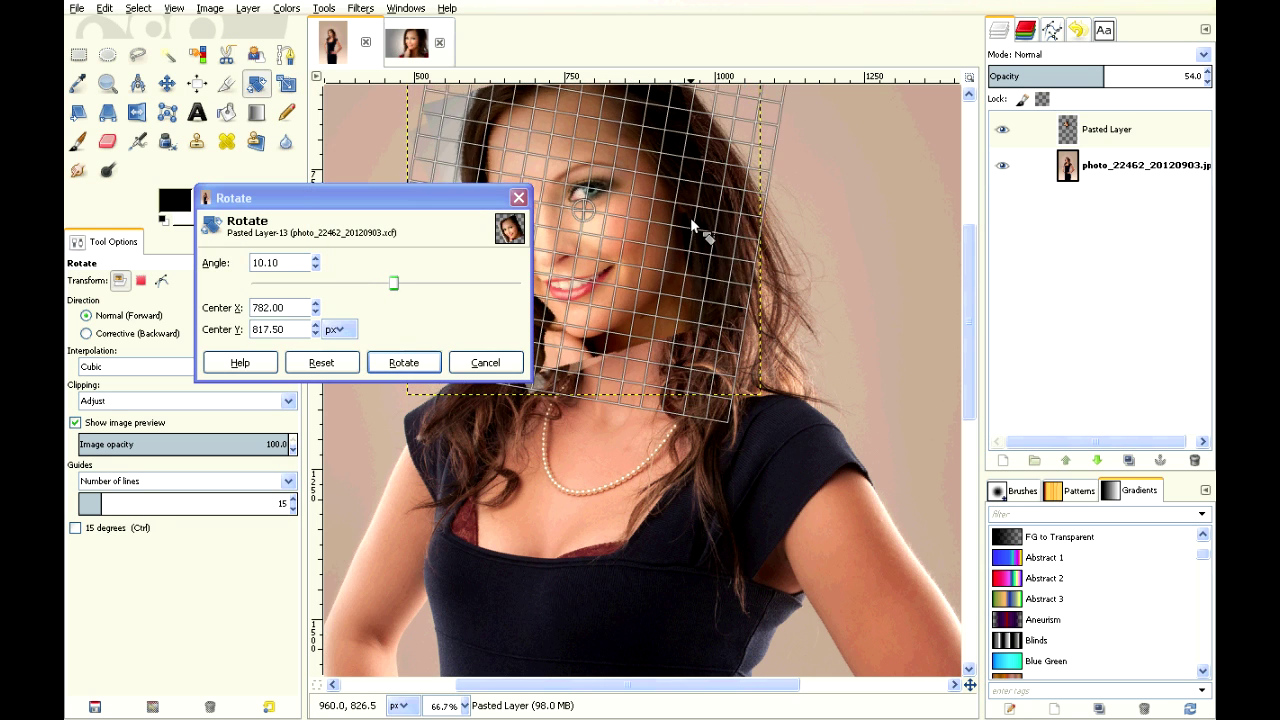
{"action": "left_click", "coordinate": [403, 362]}
{"action": "key", "text": "m"}
{"action": "mouse_move", "coordinate": [585, 227]}
{"action": "left_mouse_down"}
{"action": "mouse_move", "coordinate": [578, 238]}
{"action": "mouse_move", "coordinate": [588, 202]}
{"action": "left_mouse_up"}
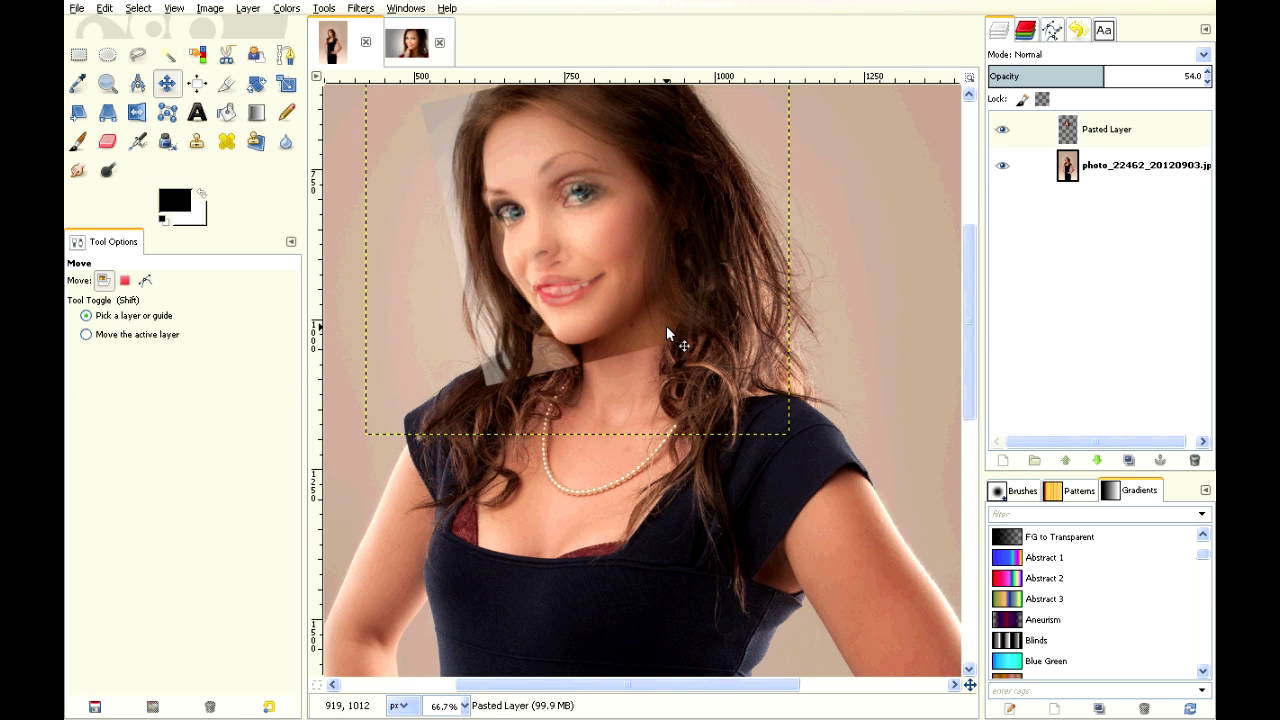
{"action": "scroll", "coordinate": [666, 324], "scroll_direction": "up", "scroll_amount": 3}
Step: With a size-140 eraser at 100 opacity, erase the grey corners and patches around the hair and neck
{"action": "key", "text": "shift+e"}
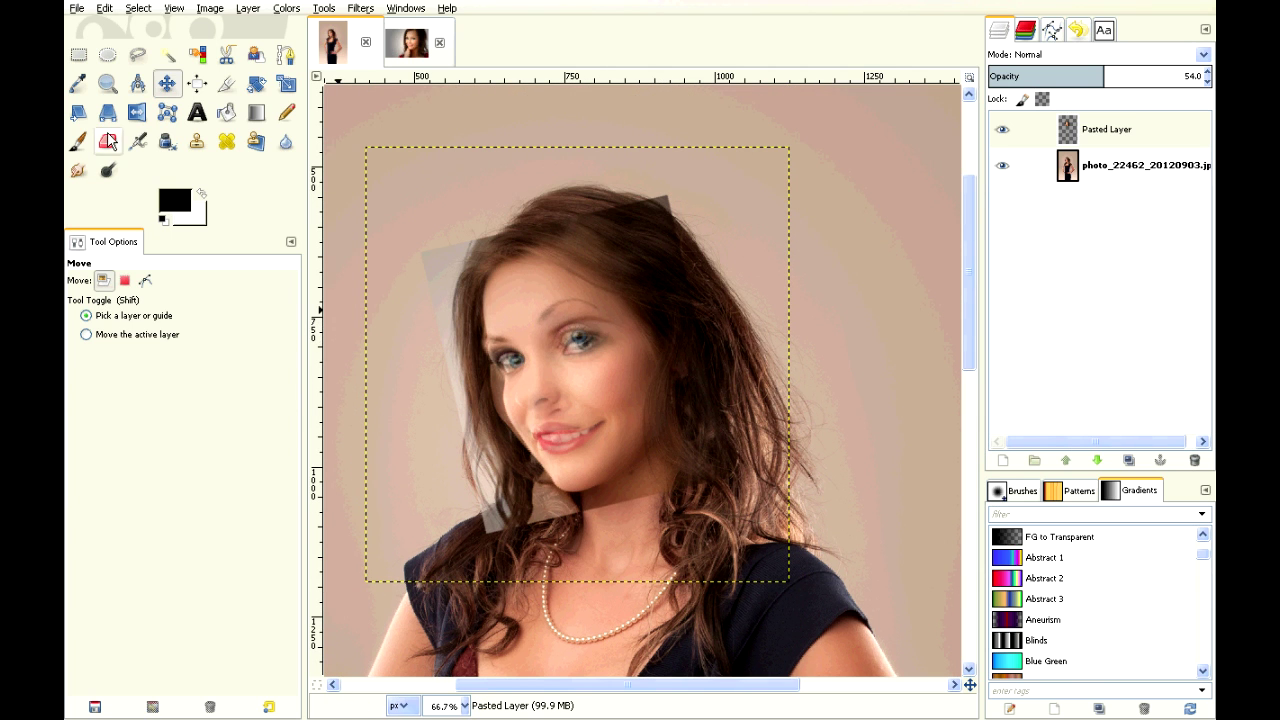
{"action": "key", "text": "shift+bracketright"}
{"action": "key", "text": "shift+bracketright"}
{"action": "key", "text": "shift+bracketright"}
{"action": "key", "text": "shift+bracketright"}
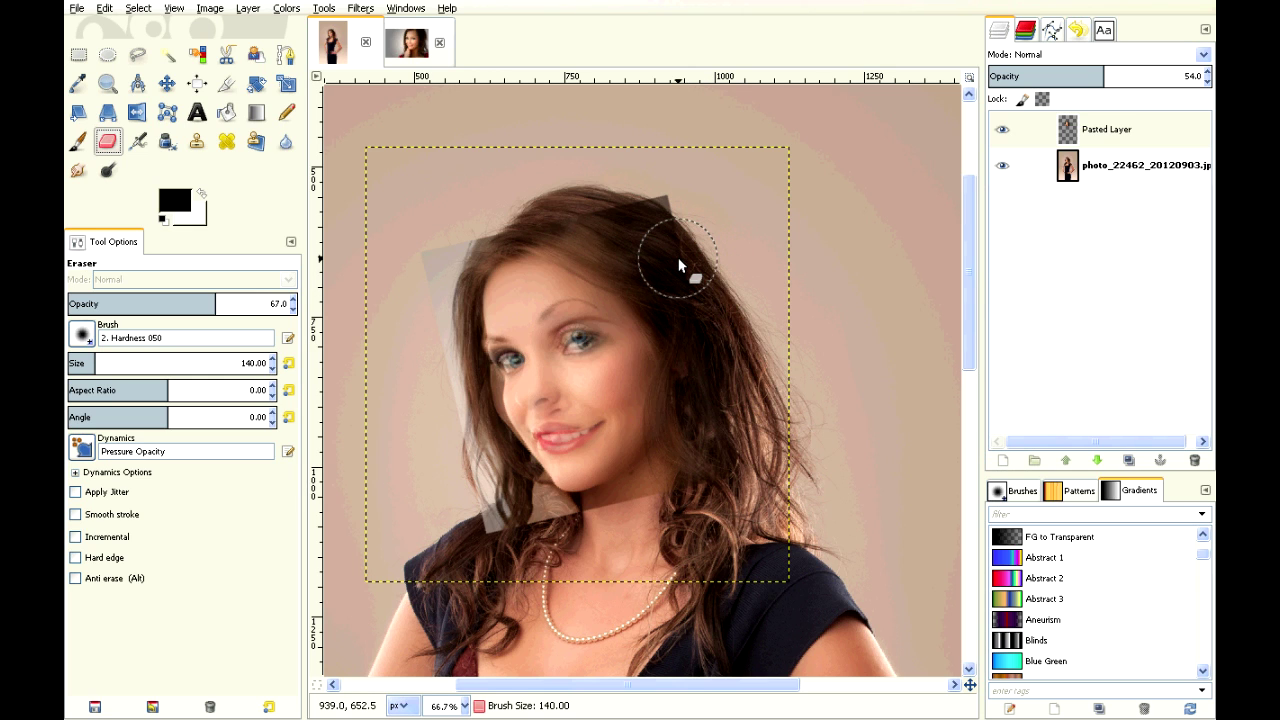
{"action": "left_click_drag", "start_coordinate": [676, 257], "coordinate": [608, 207]}
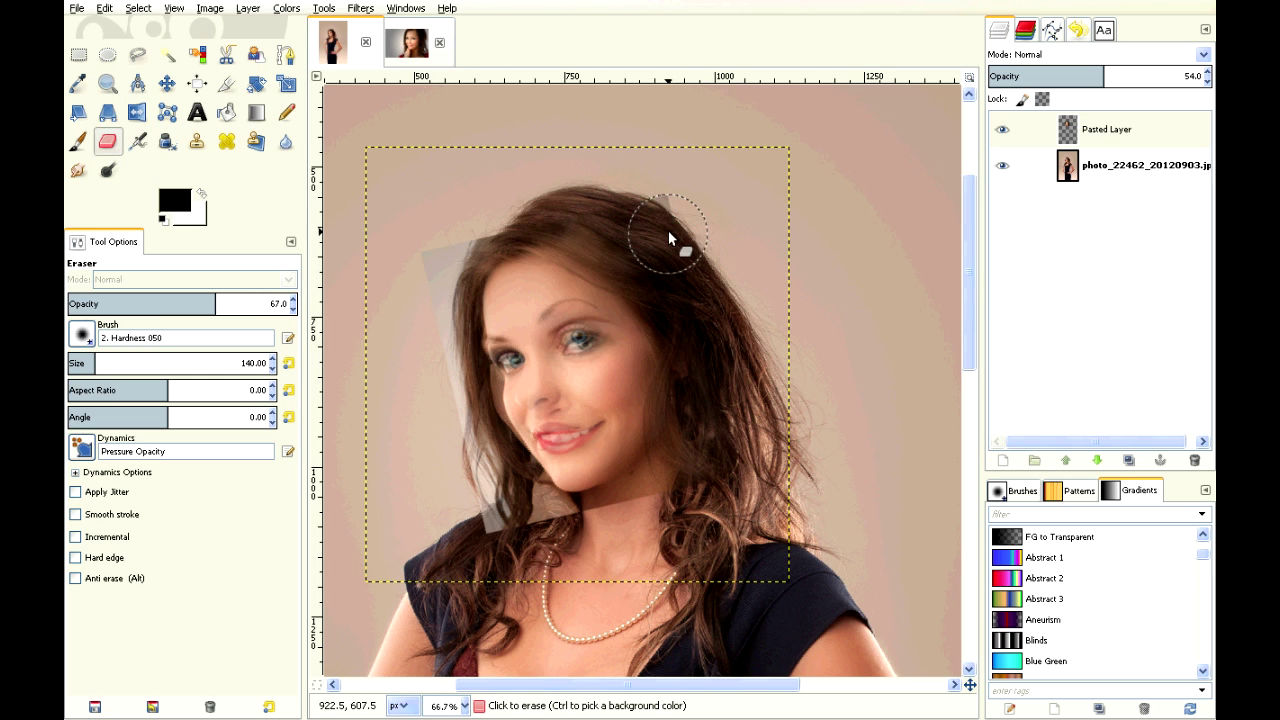
{"action": "mouse_move", "coordinate": [439, 239]}
{"action": "left_mouse_down"}
{"action": "mouse_move", "coordinate": [427, 328]}
{"action": "mouse_move", "coordinate": [475, 270]}
{"action": "left_mouse_up"}
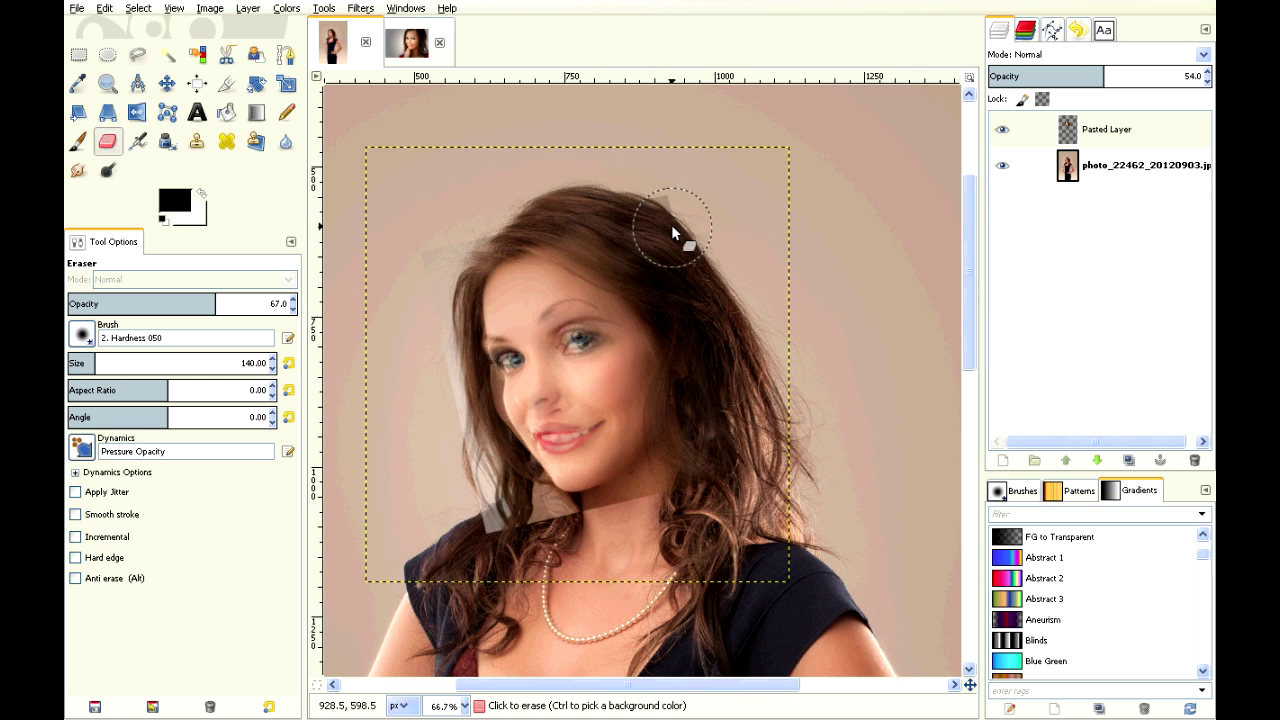
{"action": "left_click_drag", "start_coordinate": [262, 302], "coordinate": [290, 300]}
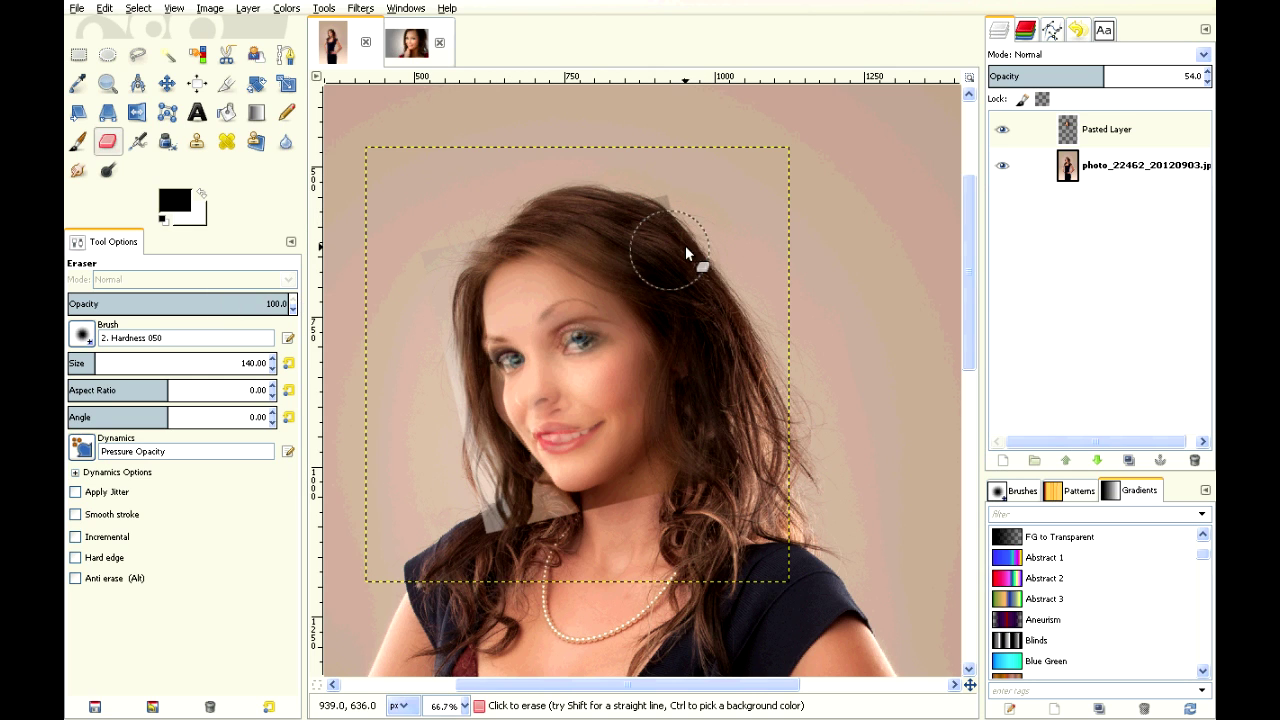
{"action": "left_click_drag", "start_coordinate": [685, 254], "coordinate": [634, 214]}
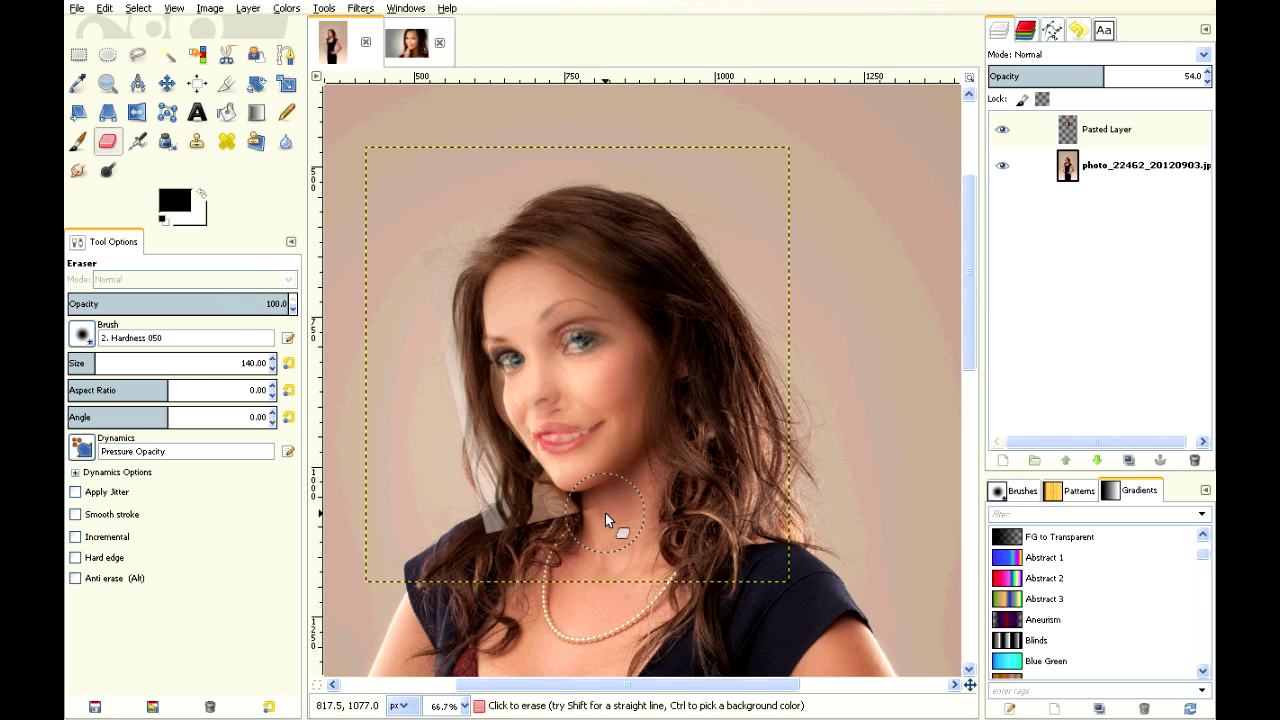
{"action": "mouse_move", "coordinate": [614, 533]}
{"action": "left_mouse_down"}
{"action": "mouse_move", "coordinate": [505, 540]}
{"action": "mouse_move", "coordinate": [487, 495]}
{"action": "left_mouse_up"}
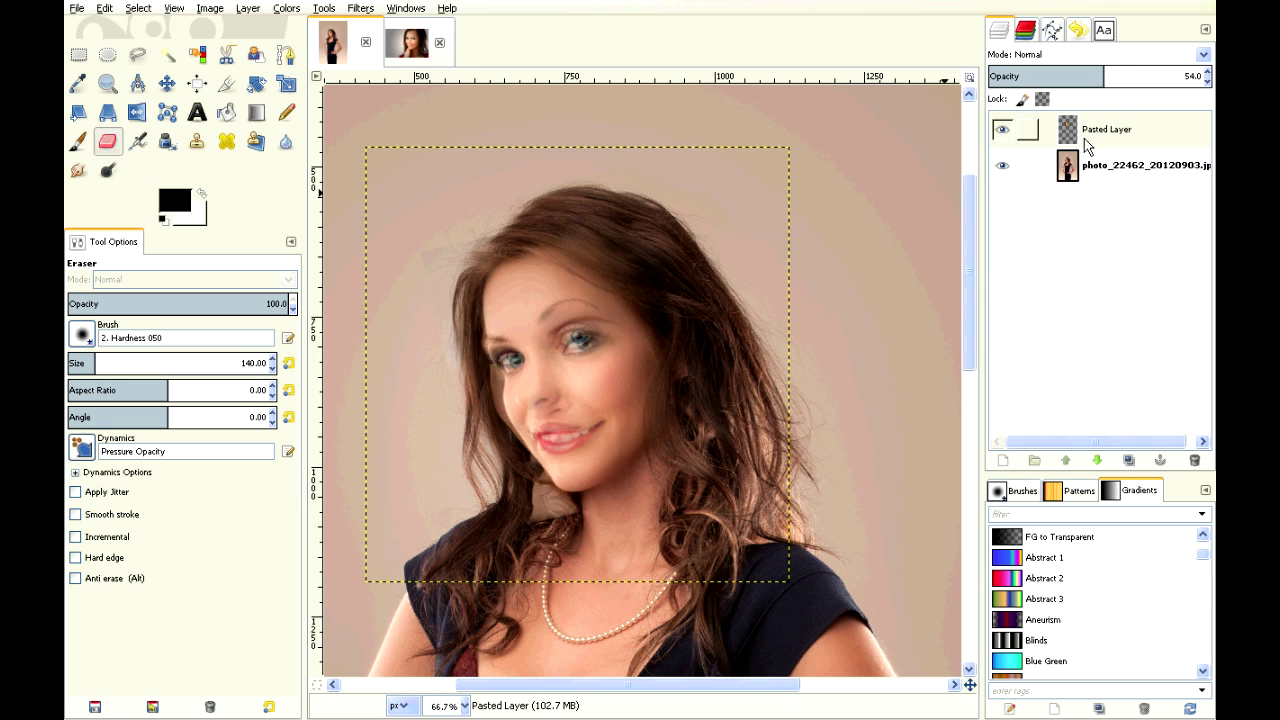
Step: Set the face layer to 100 opacity and erase its edges around the chin and neck
{"action": "left_click_drag", "start_coordinate": [1110, 80], "coordinate": [1205, 80]}
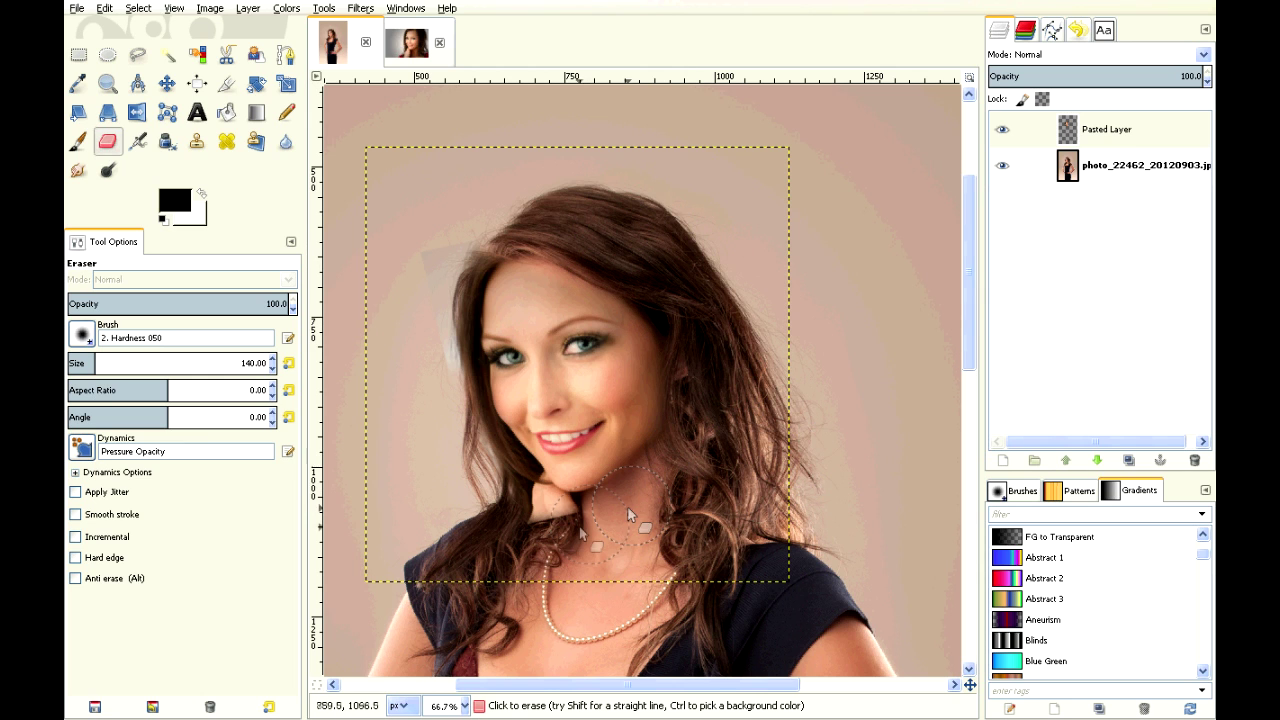
{"action": "mouse_move", "coordinate": [627, 506]}
{"action": "left_mouse_down"}
{"action": "mouse_move", "coordinate": [539, 526]}
{"action": "mouse_move", "coordinate": [550, 532]}
{"action": "mouse_move", "coordinate": [512, 501]}
{"action": "mouse_move", "coordinate": [453, 406]}
{"action": "mouse_move", "coordinate": [450, 316]}
{"action": "left_mouse_up"}
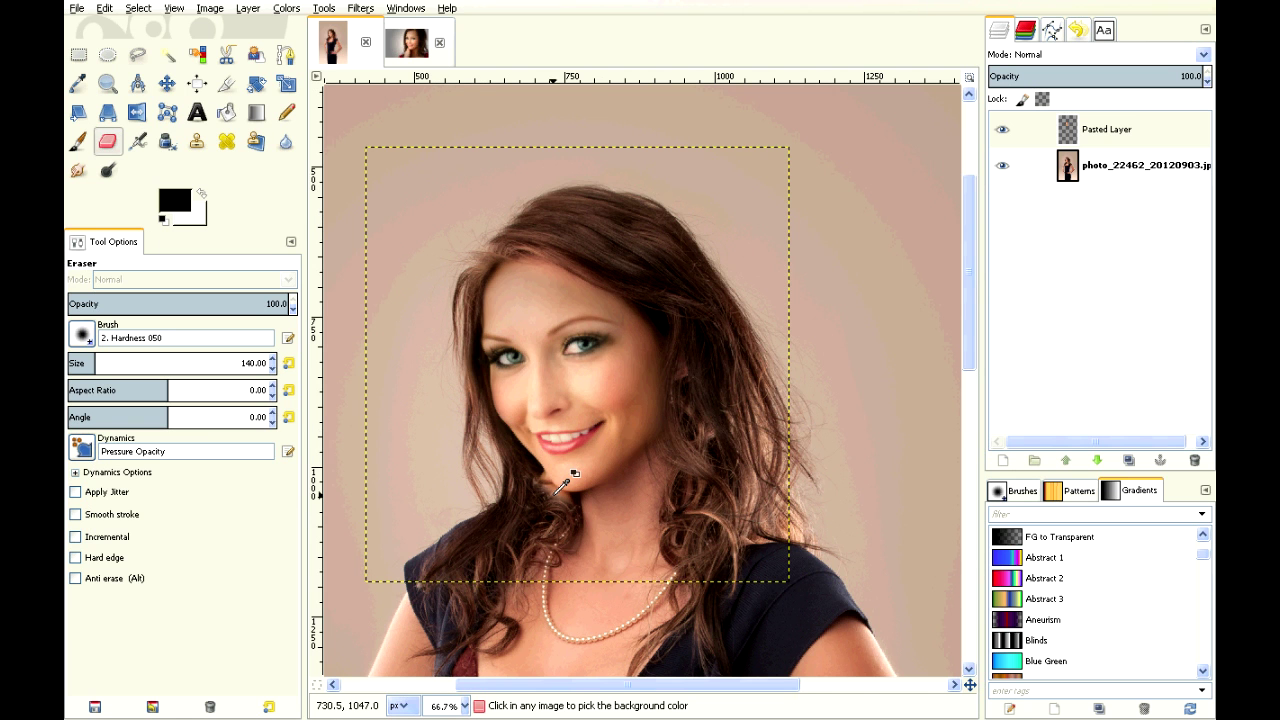
{"action": "scroll", "coordinate": [563, 484], "scroll_direction": "up", "scroll_amount": 4, "text": "ctrl"}
Step: Shrink the eraser to size 50 and erase under the chin to reveal the original hair strands
{"action": "key", "text": "bracketleft"}
{"action": "key", "text": "bracketleft"}
{"action": "key", "text": "bracketleft"}
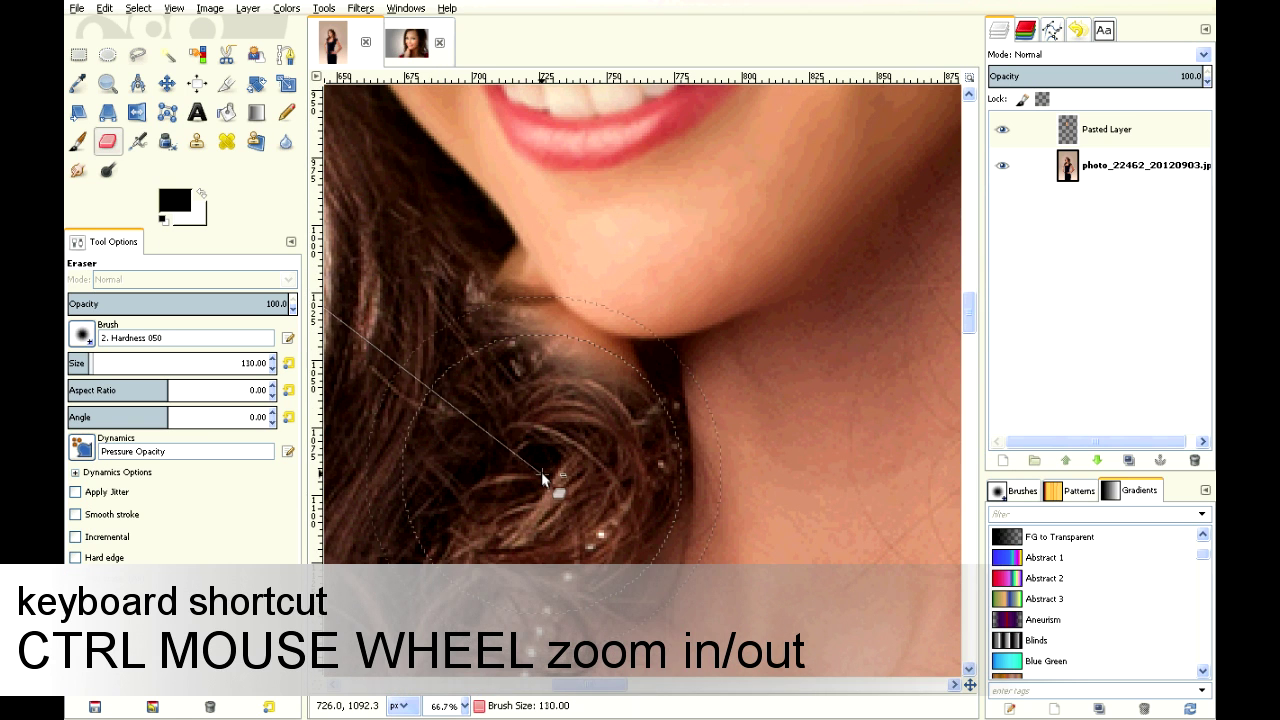
{"action": "key", "text": "bracketleft"}
{"action": "key", "text": "bracketleft"}
{"action": "key", "text": "bracketleft"}
{"action": "key", "text": "bracketleft"}
{"action": "key", "text": "bracketleft"}
{"action": "key", "text": "bracketleft"}
{"action": "mouse_move", "coordinate": [629, 393]}
{"action": "left_mouse_down"}
{"action": "mouse_move", "coordinate": [546, 357]}
{"action": "mouse_move", "coordinate": [470, 275]}
{"action": "mouse_move", "coordinate": [573, 373]}
{"action": "mouse_move", "coordinate": [631, 387]}
{"action": "mouse_move", "coordinate": [526, 332]}
{"action": "mouse_move", "coordinate": [473, 248]}
{"action": "mouse_move", "coordinate": [626, 377]}
{"action": "left_mouse_up"}
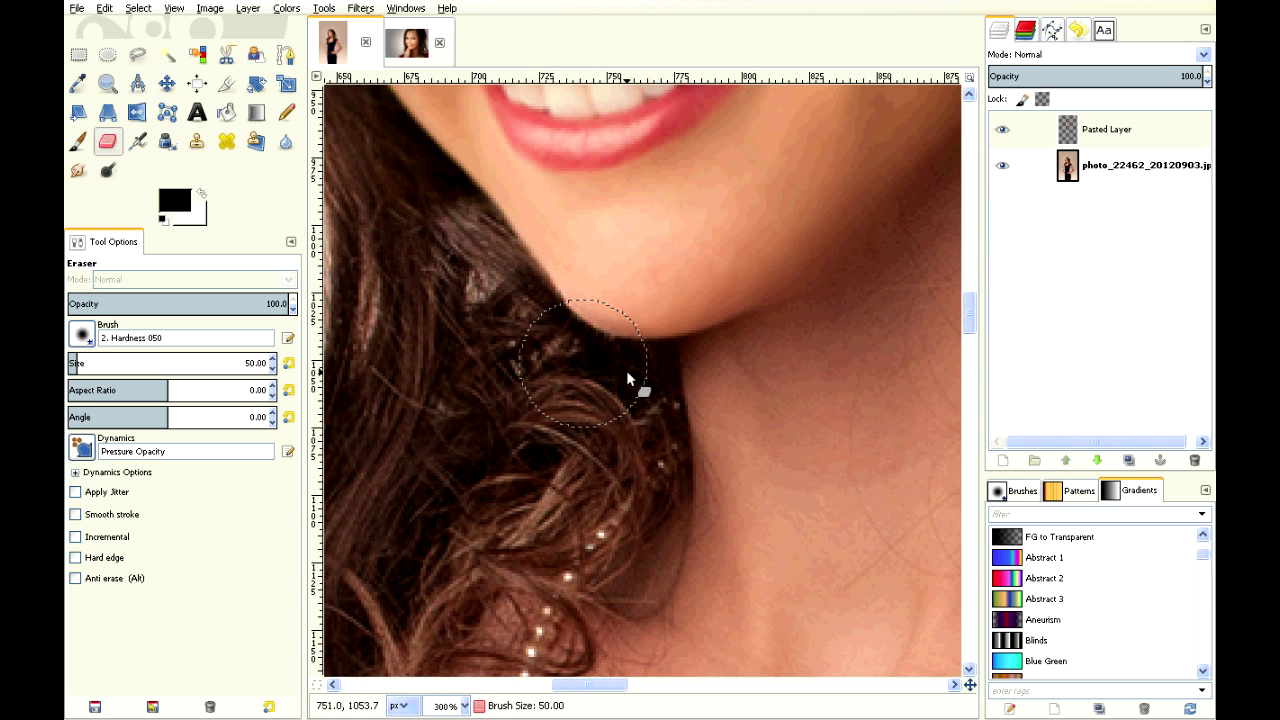
{"action": "scroll", "coordinate": [829, 343], "scroll_direction": "down", "scroll_amount": 1}
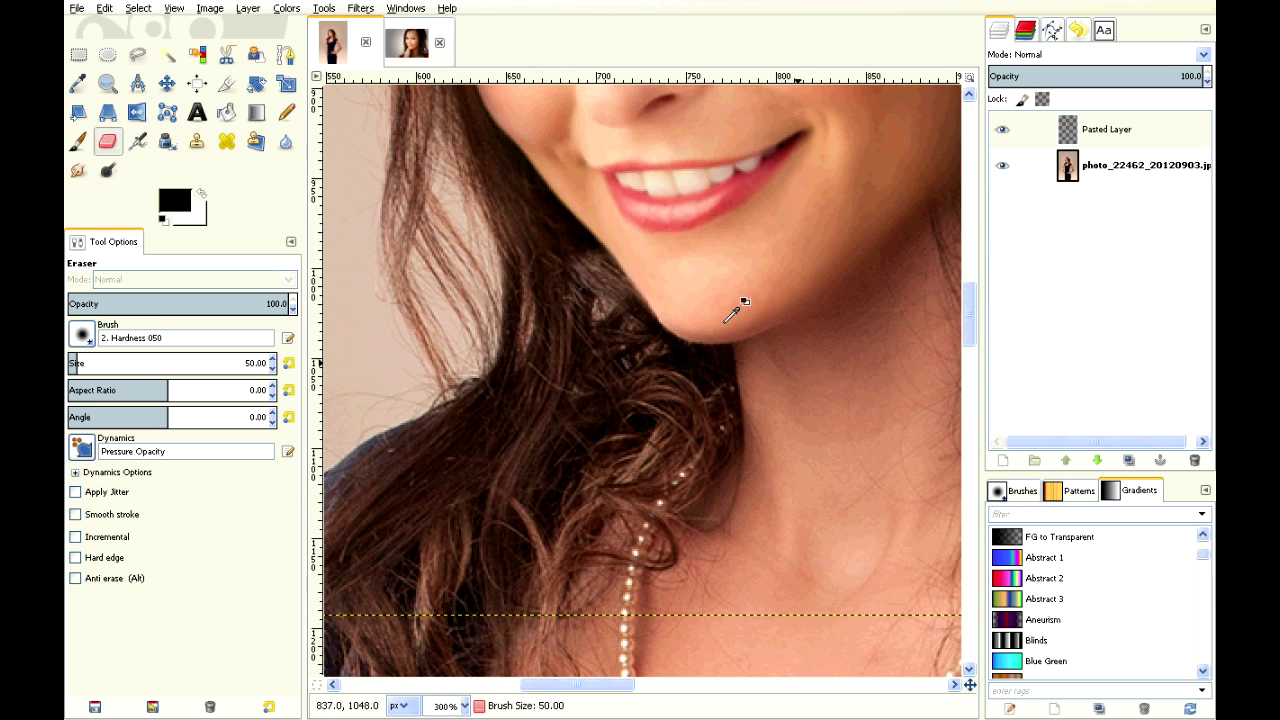
{"action": "scroll", "coordinate": [731, 314], "scroll_direction": "down", "scroll_amount": 4}
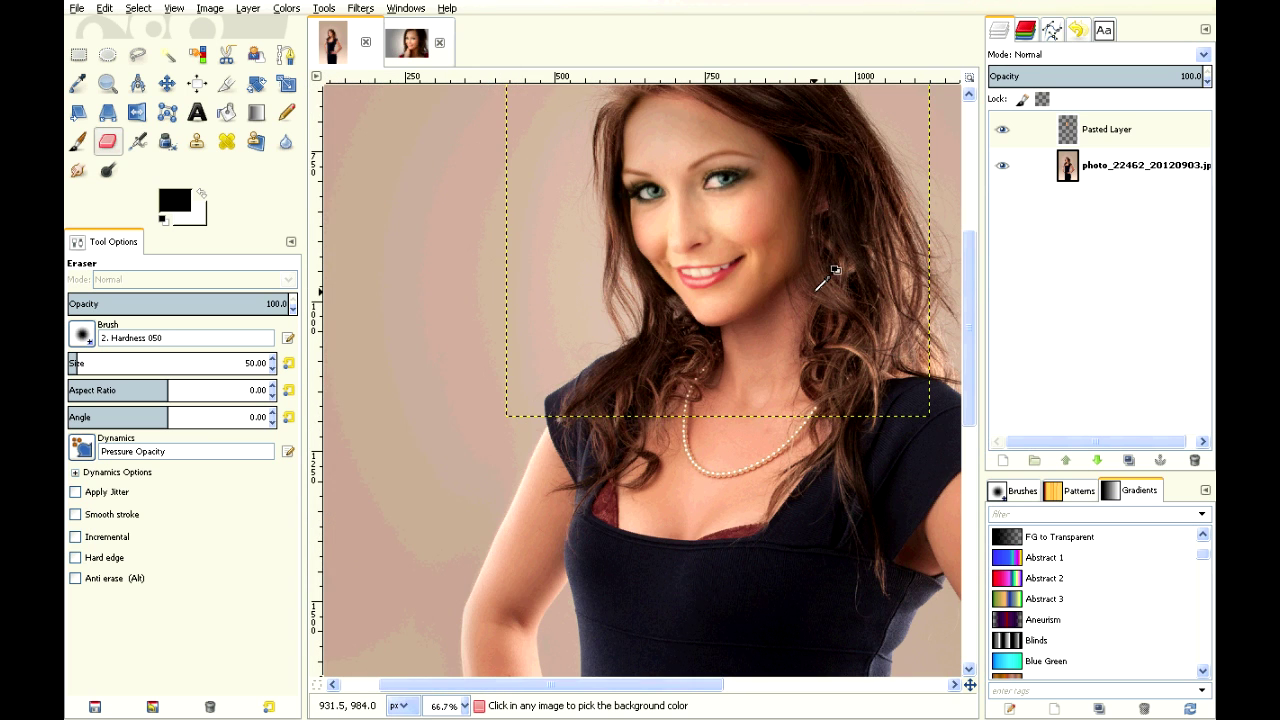
{"action": "scroll", "coordinate": [825, 277], "scroll_direction": "down", "scroll_amount": 1}
{"action": "scroll", "coordinate": [791, 263], "scroll_direction": "up", "scroll_amount": 3}
{"action": "scroll", "coordinate": [808, 394], "scroll_direction": "down", "scroll_amount": 1}
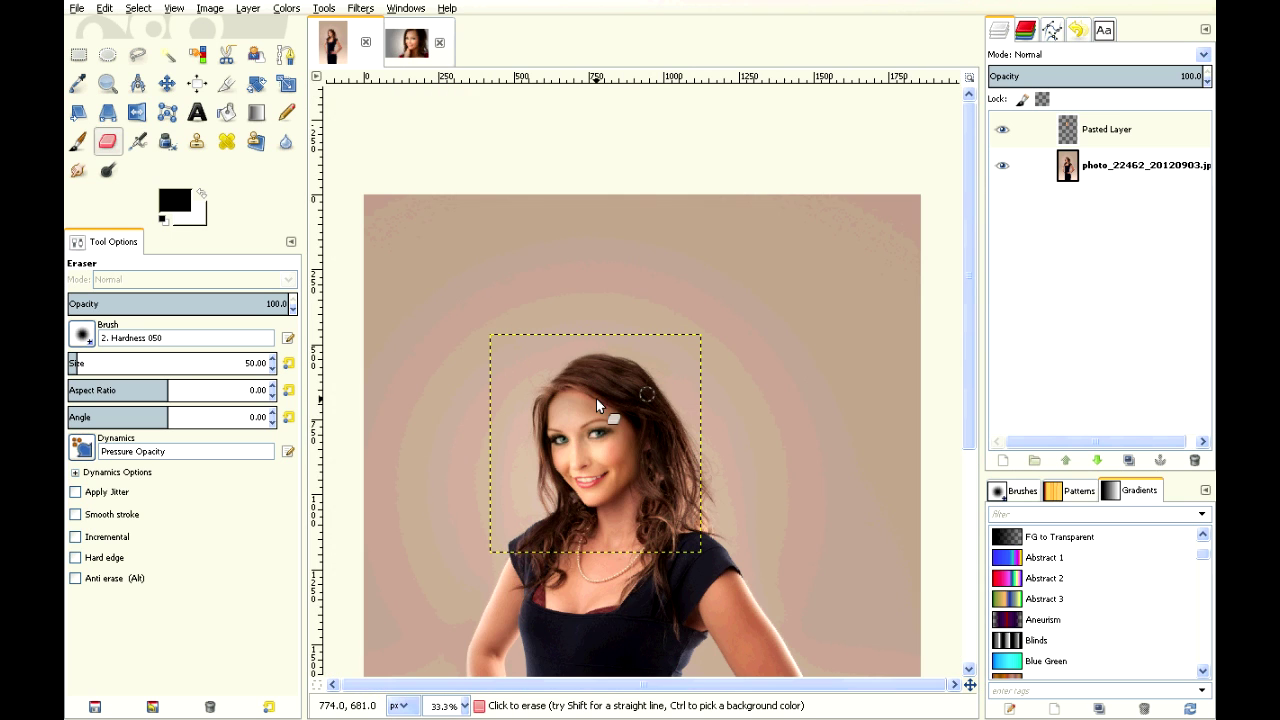
{"action": "scroll", "coordinate": [590, 410], "scroll_direction": "up", "scroll_amount": 2}
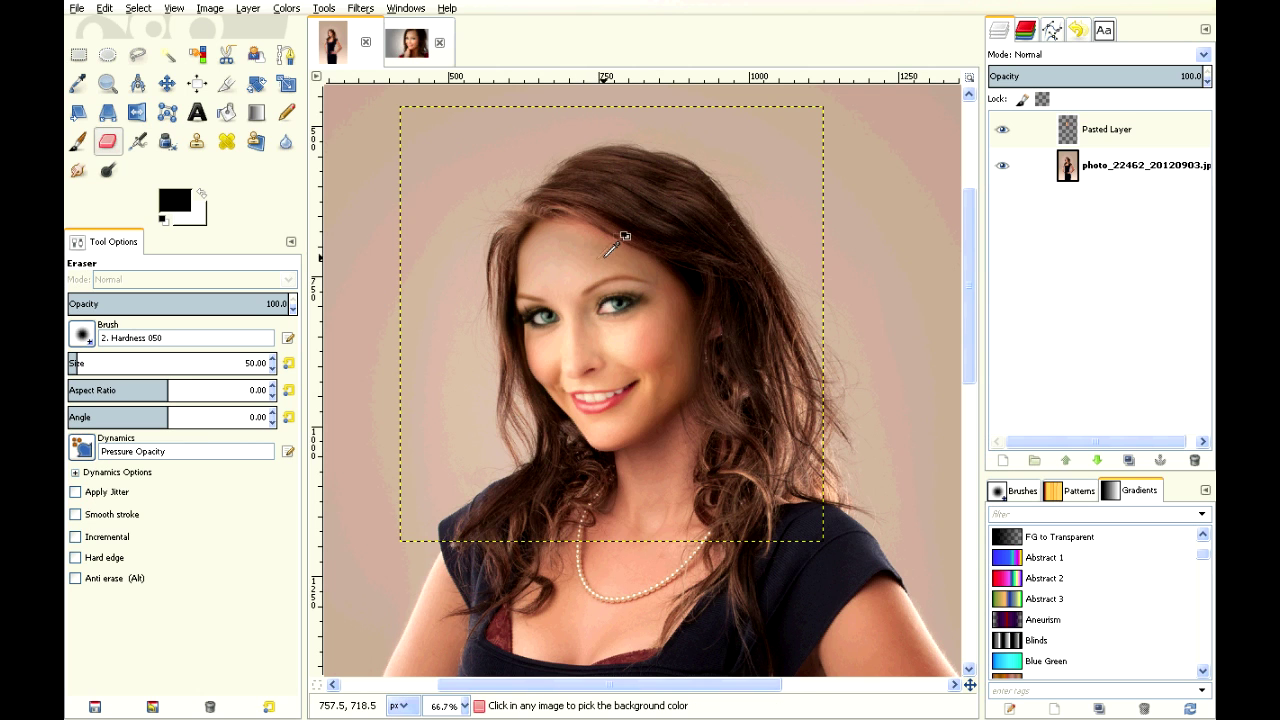
{"action": "scroll", "coordinate": [596, 262], "scroll_direction": "up", "scroll_amount": 1}
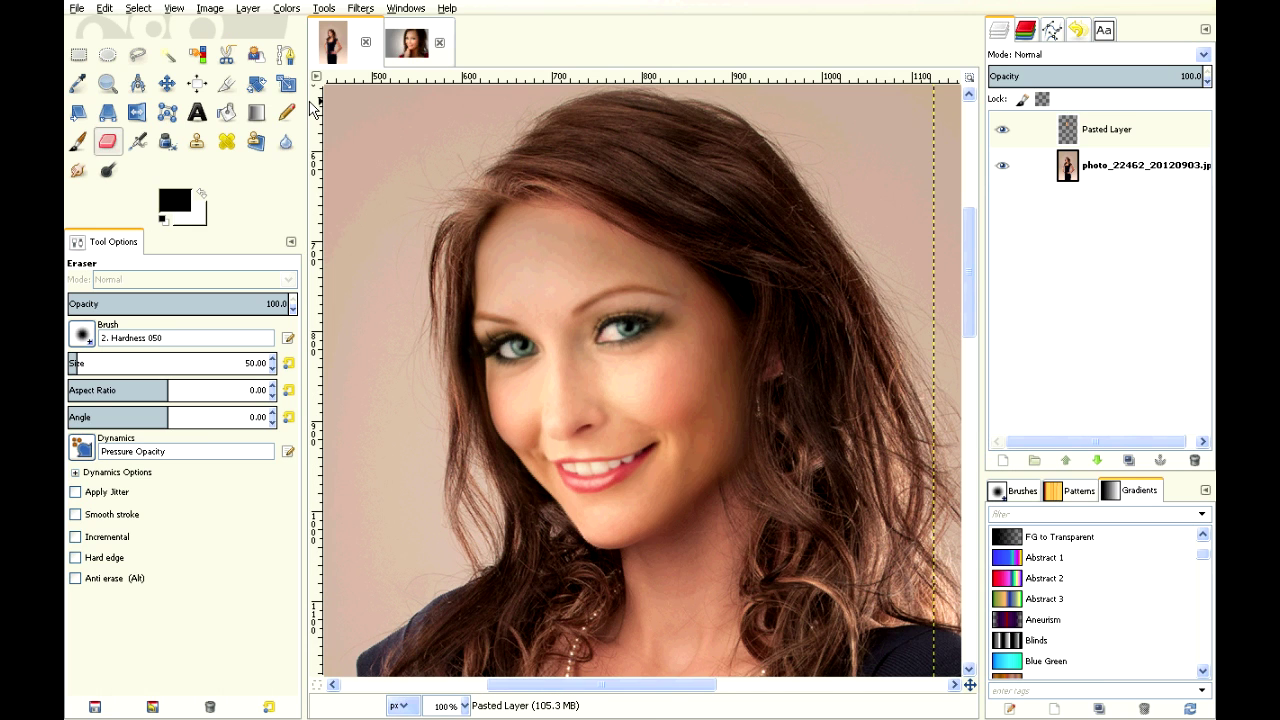
{"action": "left_click", "coordinate": [287, 8]}
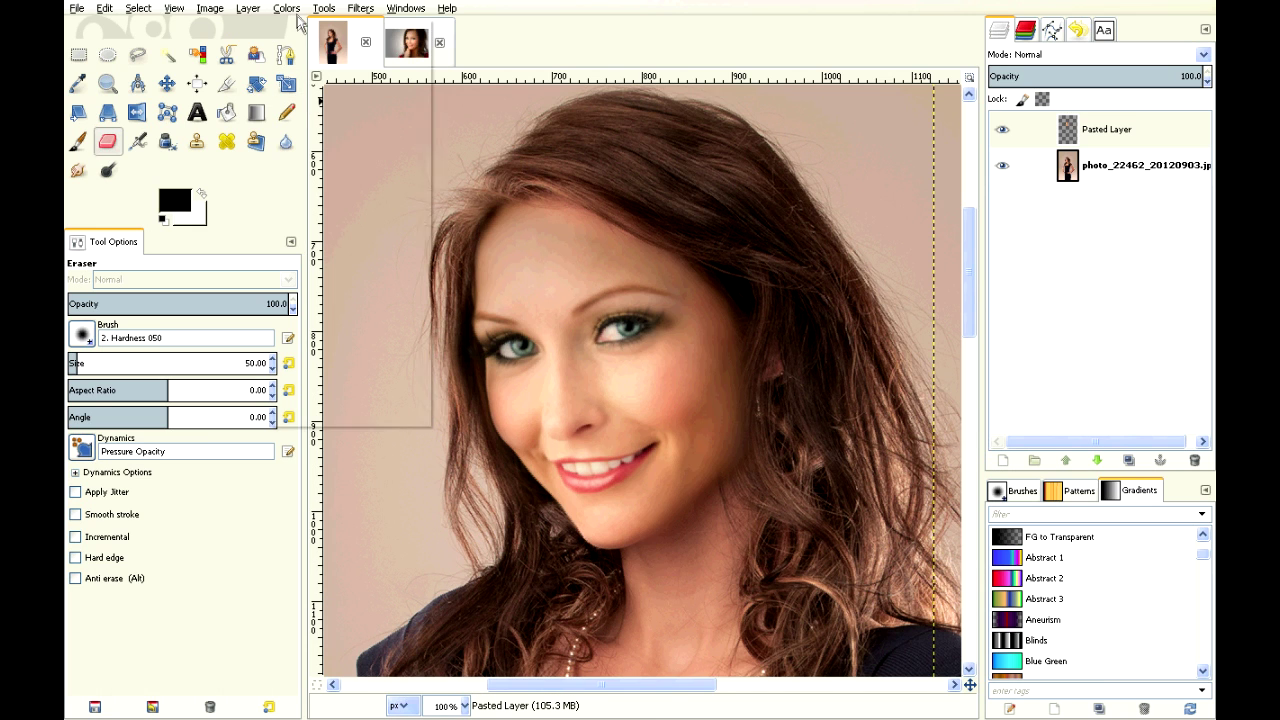
{"action": "left_click", "coordinate": [306, 28]}
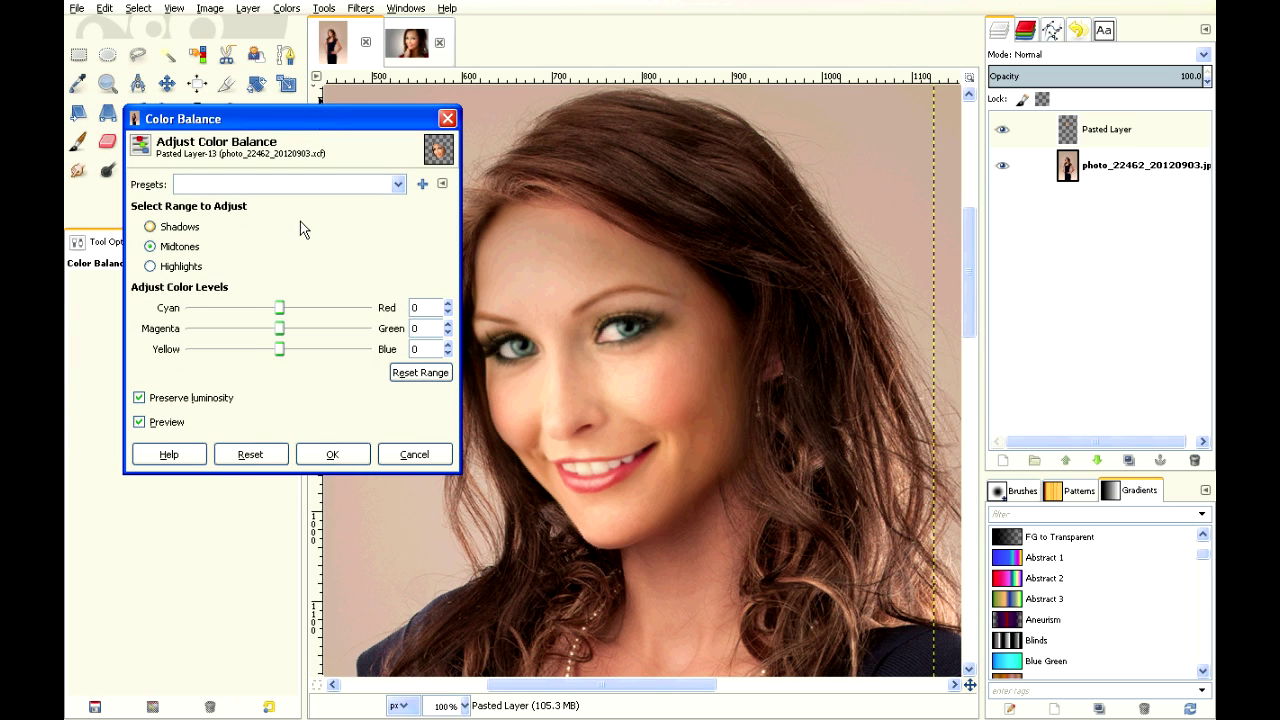
{"action": "left_click_drag", "start_coordinate": [281, 316], "coordinate": [251, 308]}
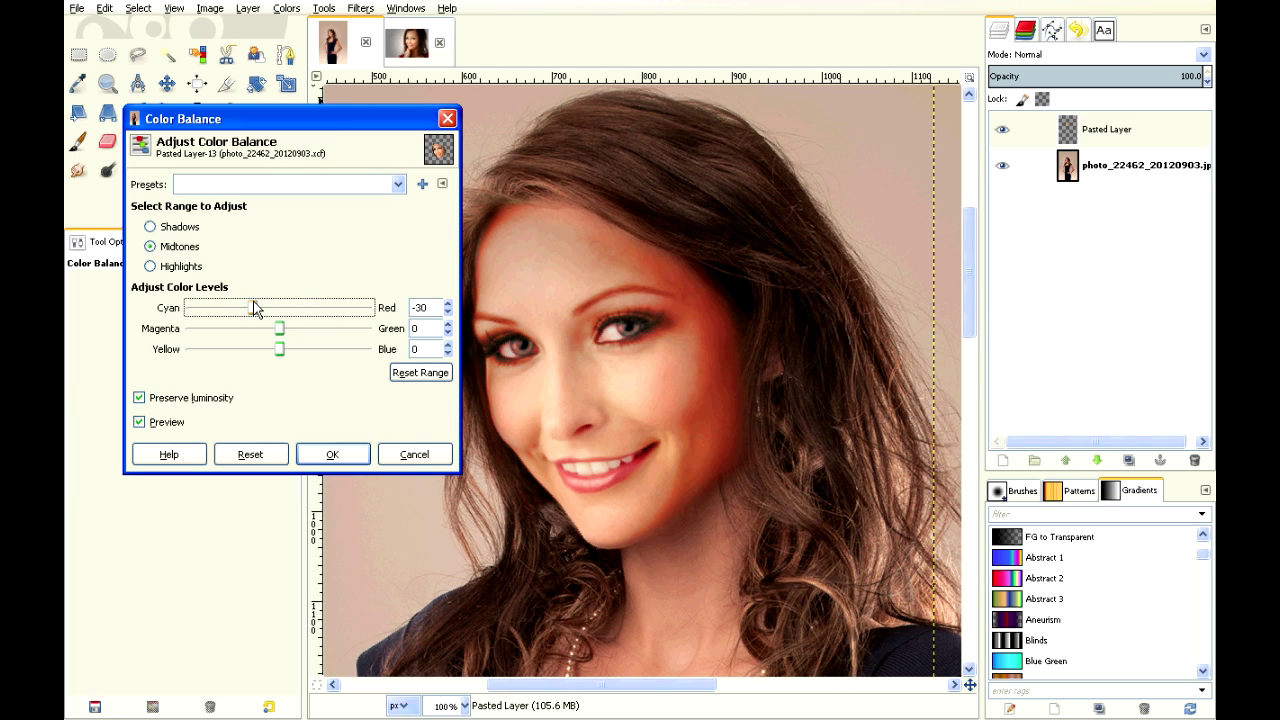
{"action": "left_click", "coordinate": [411, 452]}
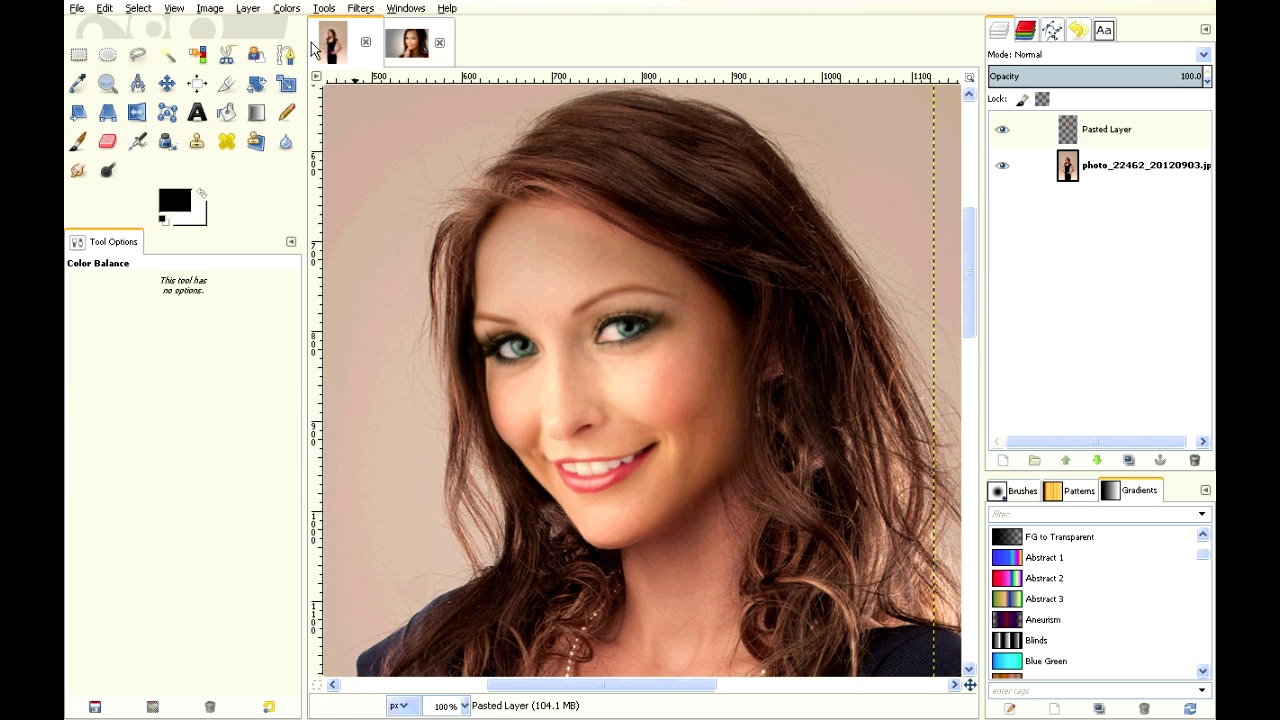
Step: Raise the middle of the Red channel in Colors > Curves to warm the face
{"action": "left_click", "coordinate": [287, 10]}
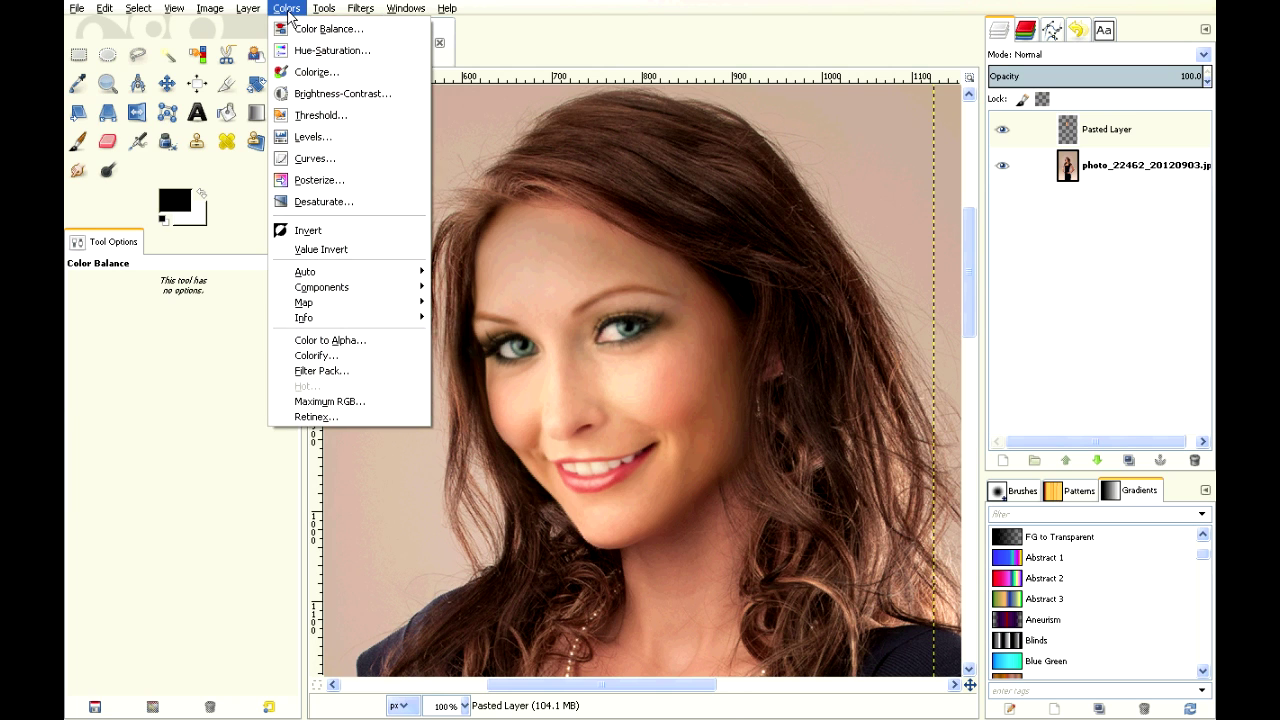
{"action": "left_click", "coordinate": [295, 159]}
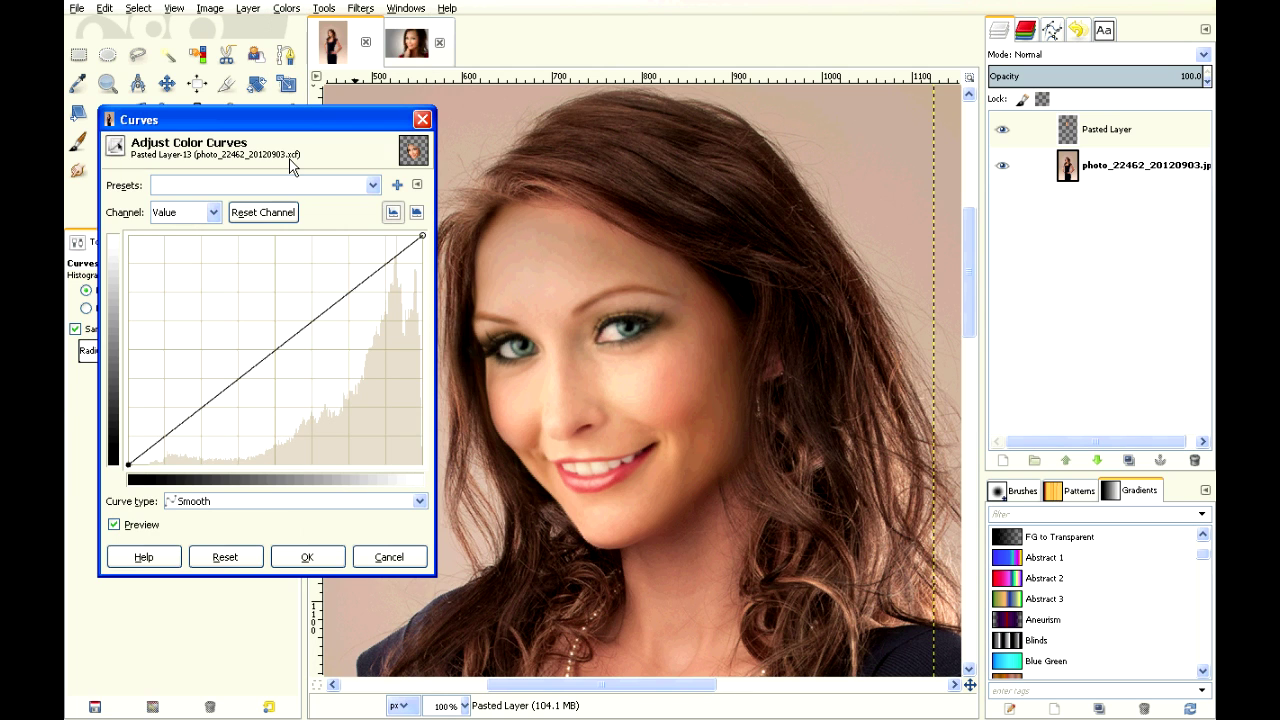
{"action": "left_click", "coordinate": [212, 212]}
{"action": "left_click", "coordinate": [204, 256]}
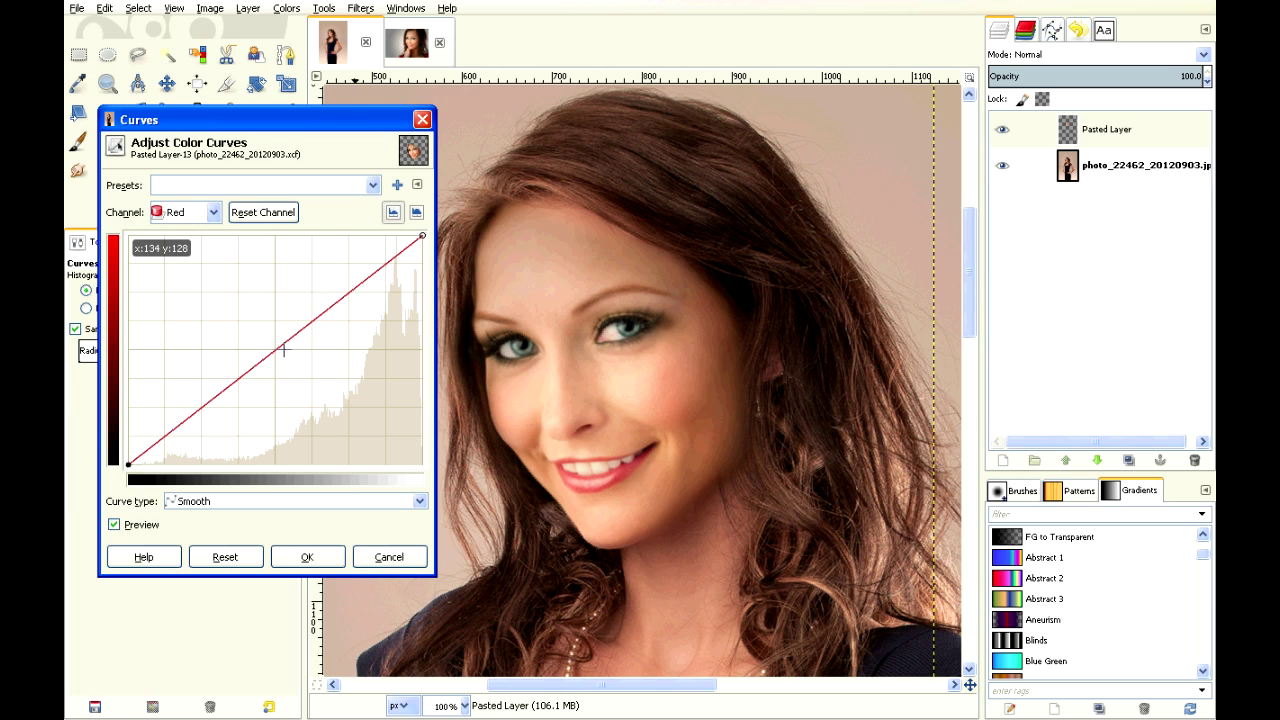
{"action": "left_click_drag", "start_coordinate": [284, 350], "coordinate": [273, 329]}
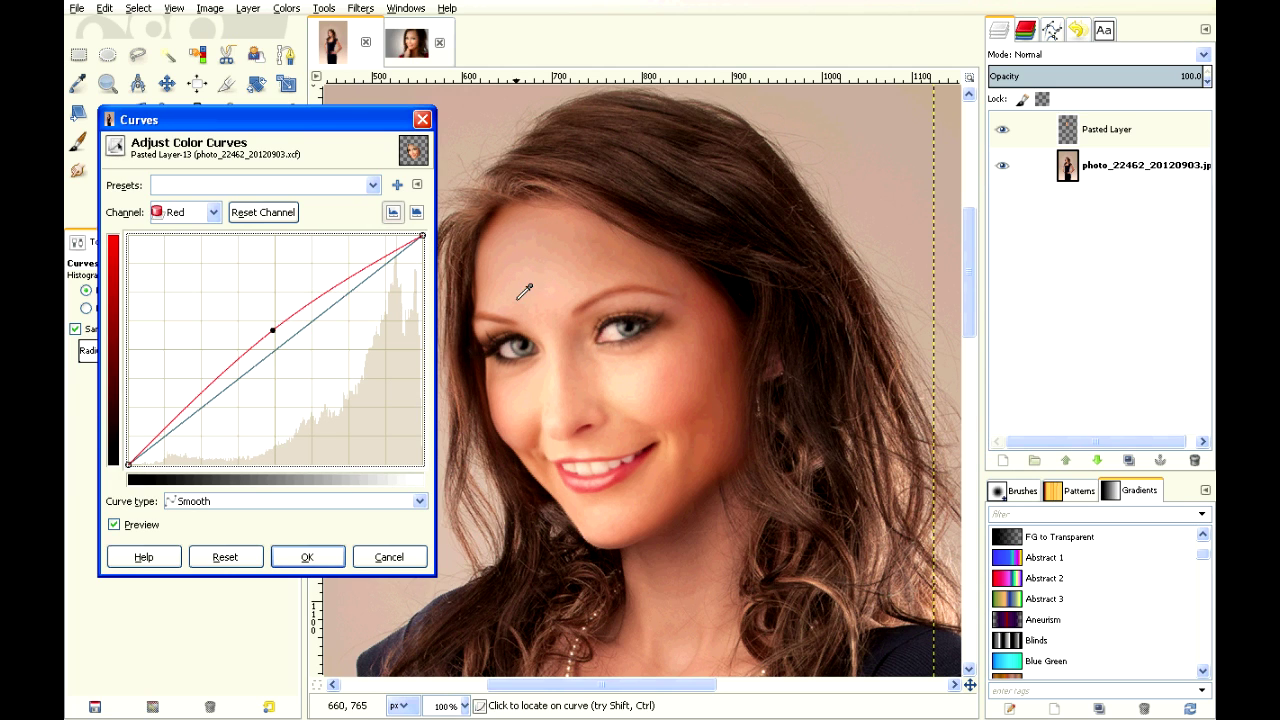
{"action": "left_click", "coordinate": [308, 557]}
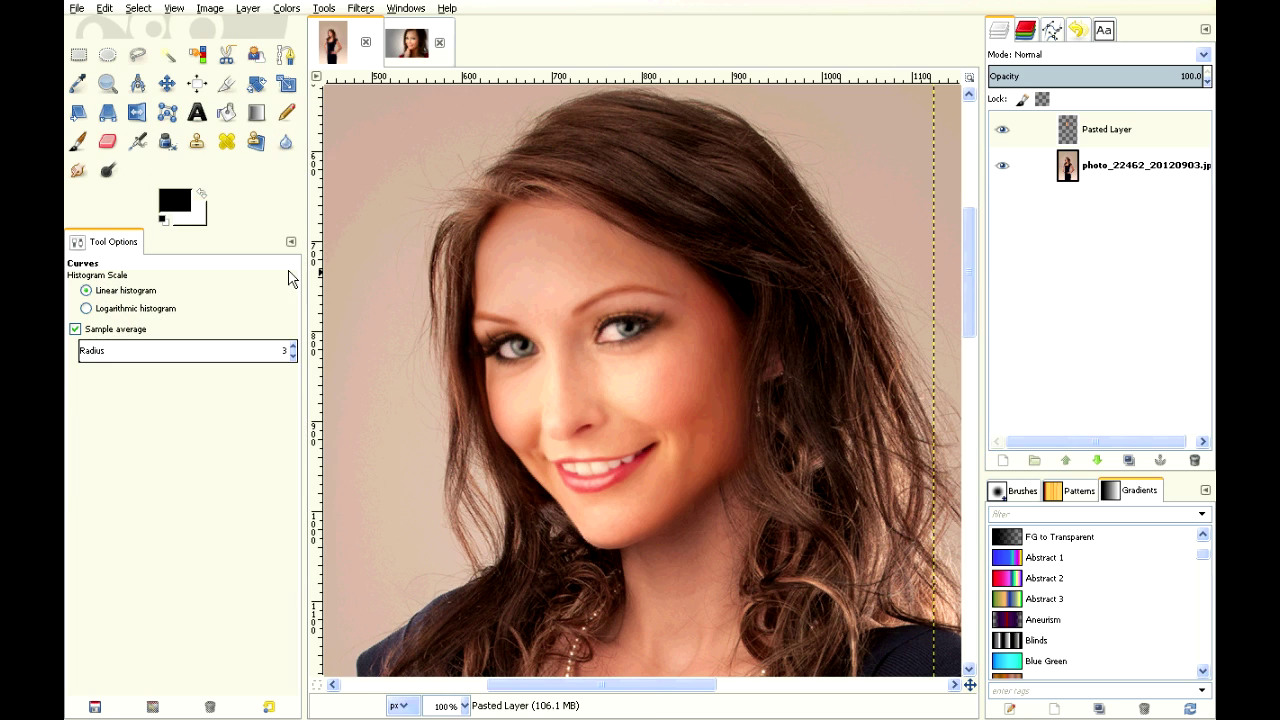
{"action": "left_click", "coordinate": [108, 142]}
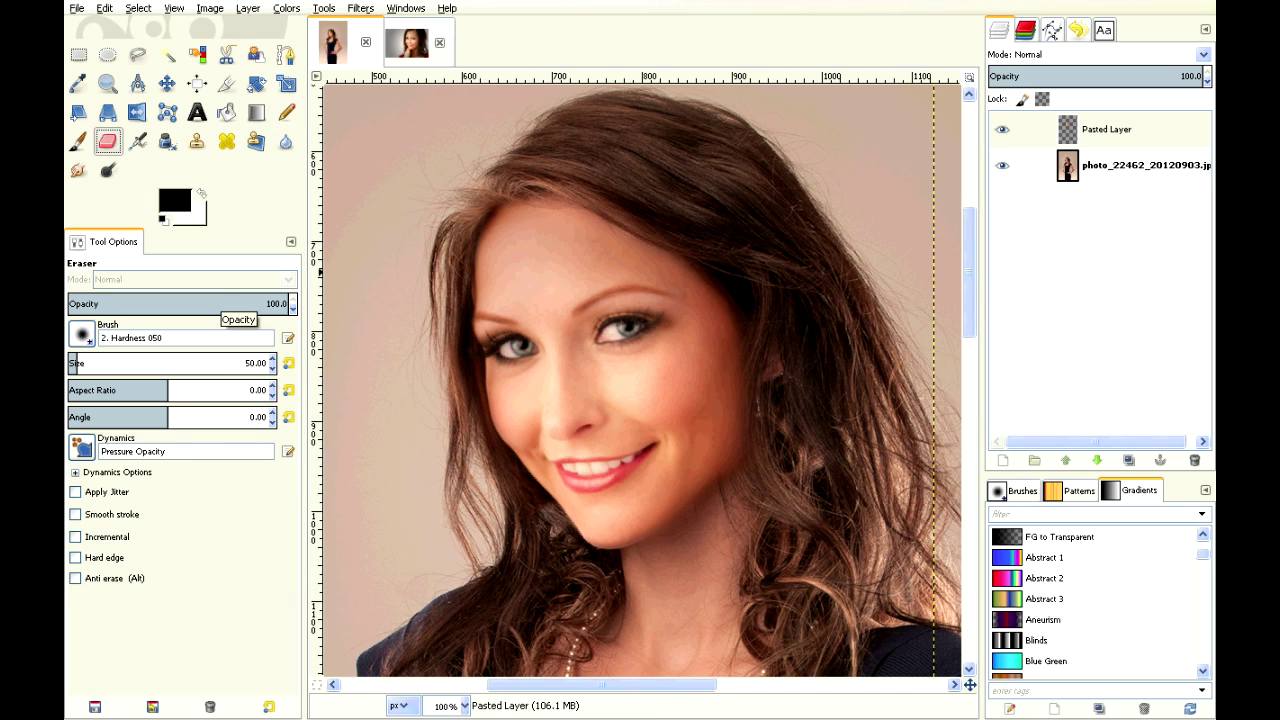
Step: Set the eraser to 52.4 opacity with the 2. Hardness 025 brush at size 80
{"action": "left_click_drag", "start_coordinate": [240, 304], "coordinate": [183, 304]}
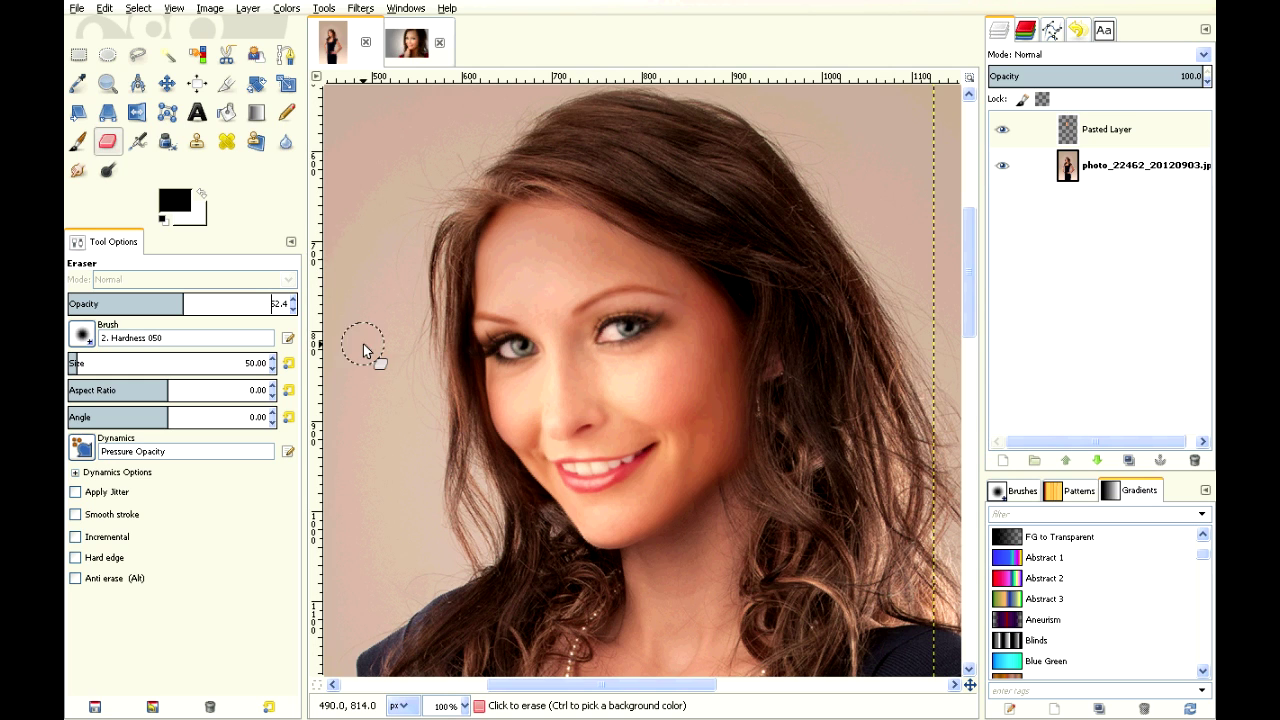
{"action": "left_click", "coordinate": [82, 336]}
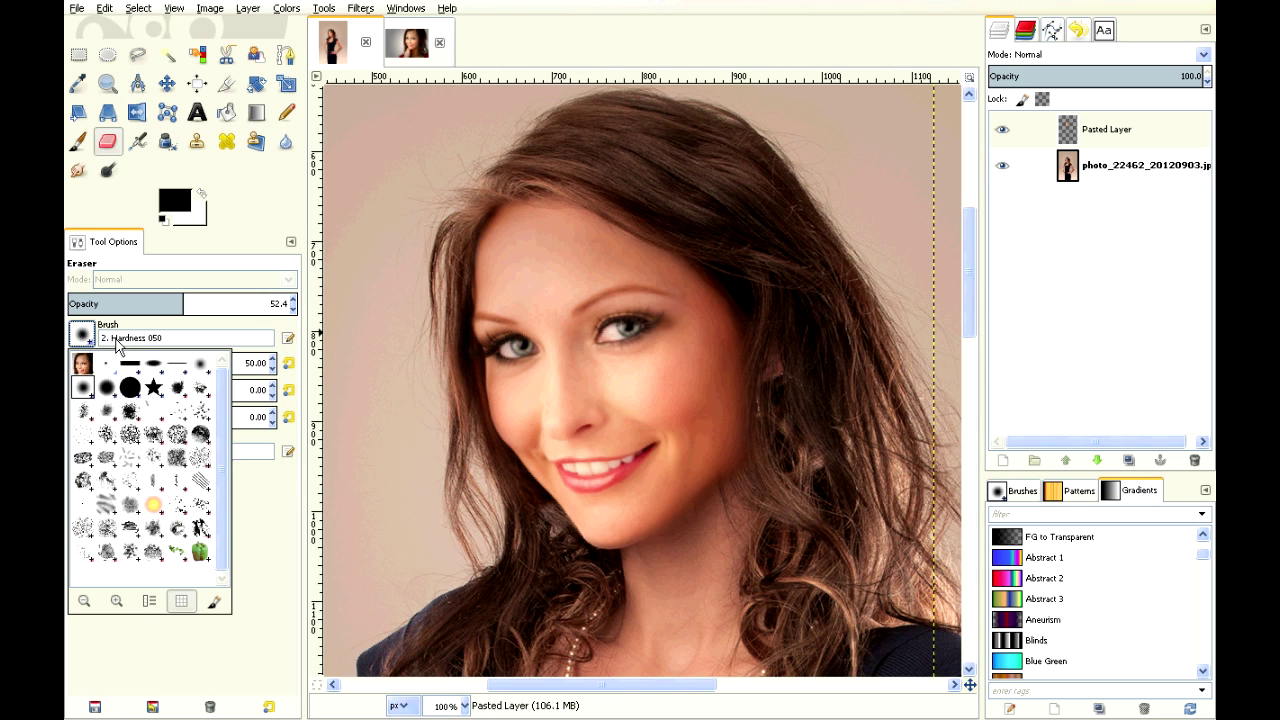
{"action": "left_click", "coordinate": [210, 372]}
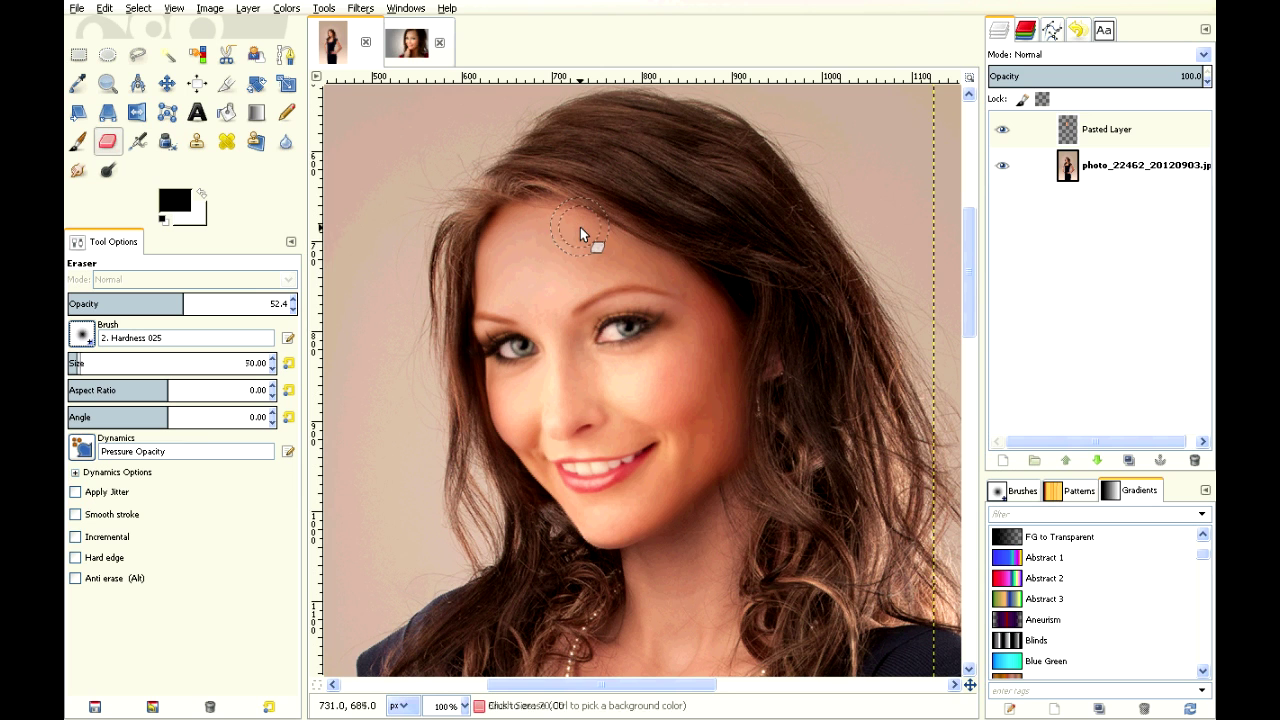
{"action": "key", "text": "shift+bracketright"}
{"action": "key", "text": "shift+bracketright"}
{"action": "key", "text": "shift+bracketright"}
Step: Fade the pasted face's edge along the hairline and the right cheek into the hair
{"action": "scroll", "coordinate": [580, 245], "scroll_direction": "up", "scroll_amount": 2}
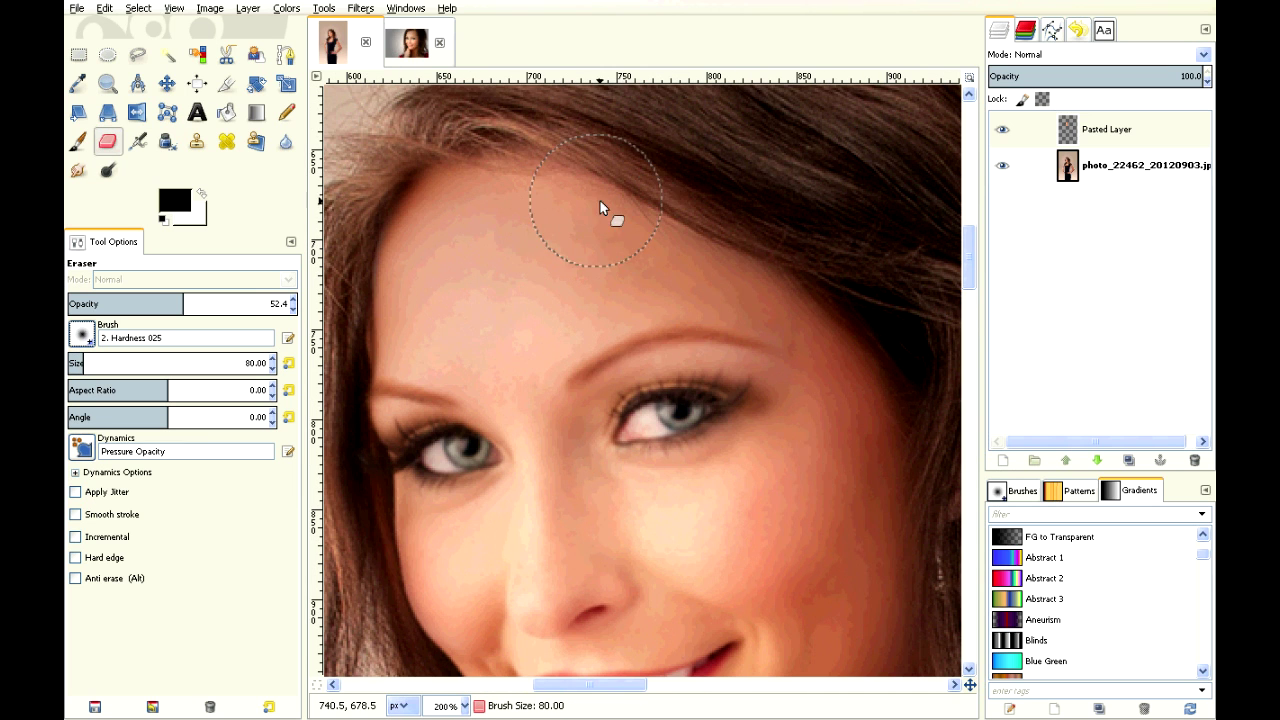
{"action": "mouse_move", "coordinate": [459, 208]}
{"action": "left_mouse_down"}
{"action": "mouse_move", "coordinate": [377, 238]}
{"action": "mouse_move", "coordinate": [541, 188]}
{"action": "mouse_move", "coordinate": [499, 170]}
{"action": "mouse_move", "coordinate": [413, 175]}
{"action": "mouse_move", "coordinate": [369, 211]}
{"action": "mouse_move", "coordinate": [433, 141]}
{"action": "mouse_move", "coordinate": [483, 136]}
{"action": "mouse_move", "coordinate": [606, 175]}
{"action": "mouse_move", "coordinate": [638, 200]}
{"action": "mouse_move", "coordinate": [516, 227]}
{"action": "left_mouse_up"}
{"action": "scroll", "coordinate": [903, 309], "scroll_direction": "down", "scroll_amount": 5}
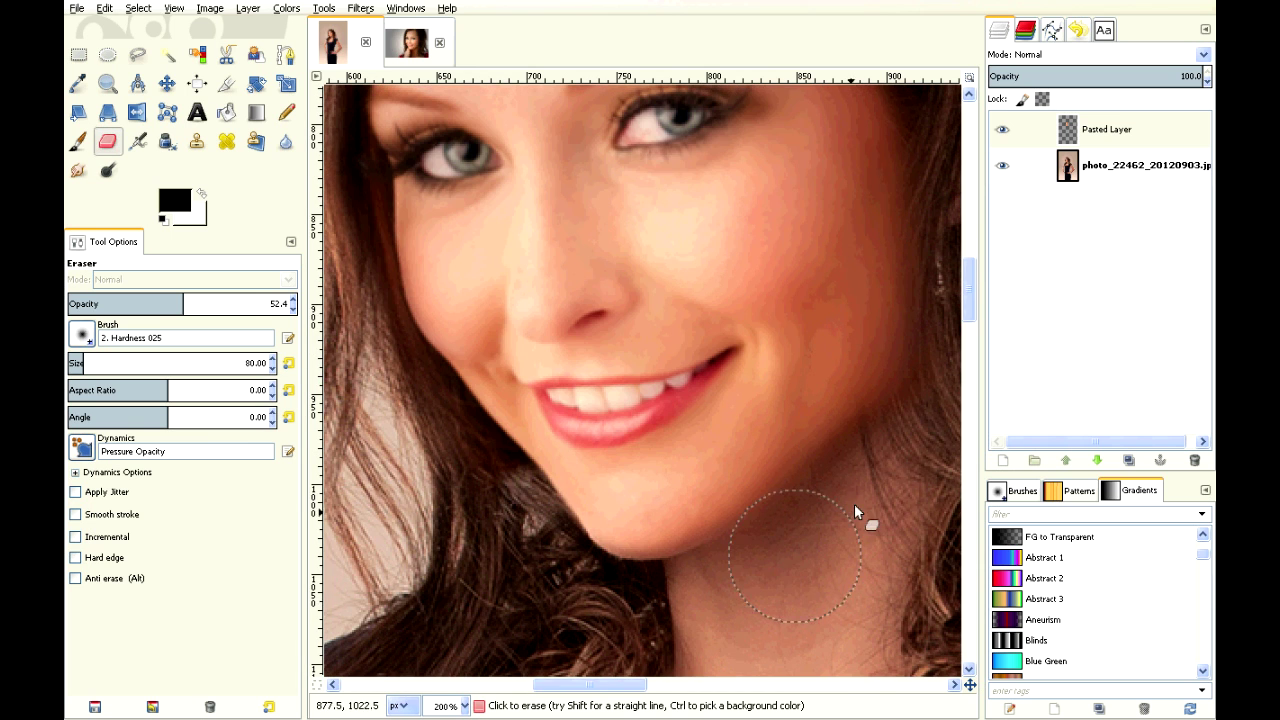
{"action": "mouse_move", "coordinate": [953, 308]}
{"action": "left_mouse_down"}
{"action": "mouse_move", "coordinate": [926, 376]}
{"action": "mouse_move", "coordinate": [938, 308]}
{"action": "mouse_move", "coordinate": [928, 265]}
{"action": "mouse_move", "coordinate": [902, 368]}
{"action": "mouse_move", "coordinate": [916, 262]}
{"action": "mouse_move", "coordinate": [952, 172]}
{"action": "mouse_move", "coordinate": [908, 347]}
{"action": "mouse_move", "coordinate": [932, 260]}
{"action": "mouse_move", "coordinate": [923, 463]}
{"action": "left_mouse_up"}
{"action": "scroll", "coordinate": [758, 415], "scroll_direction": "down", "scroll_amount": 3}
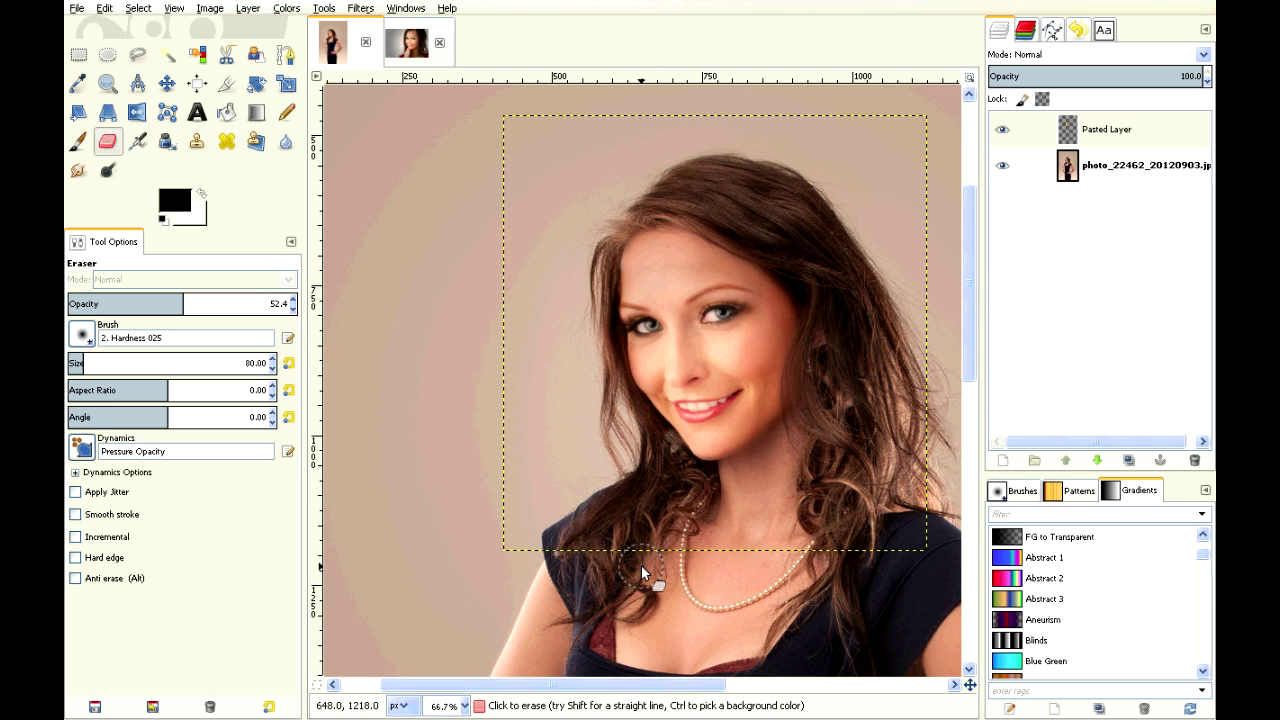
{"action": "left_click_drag", "start_coordinate": [666, 689], "coordinate": [712, 690]}
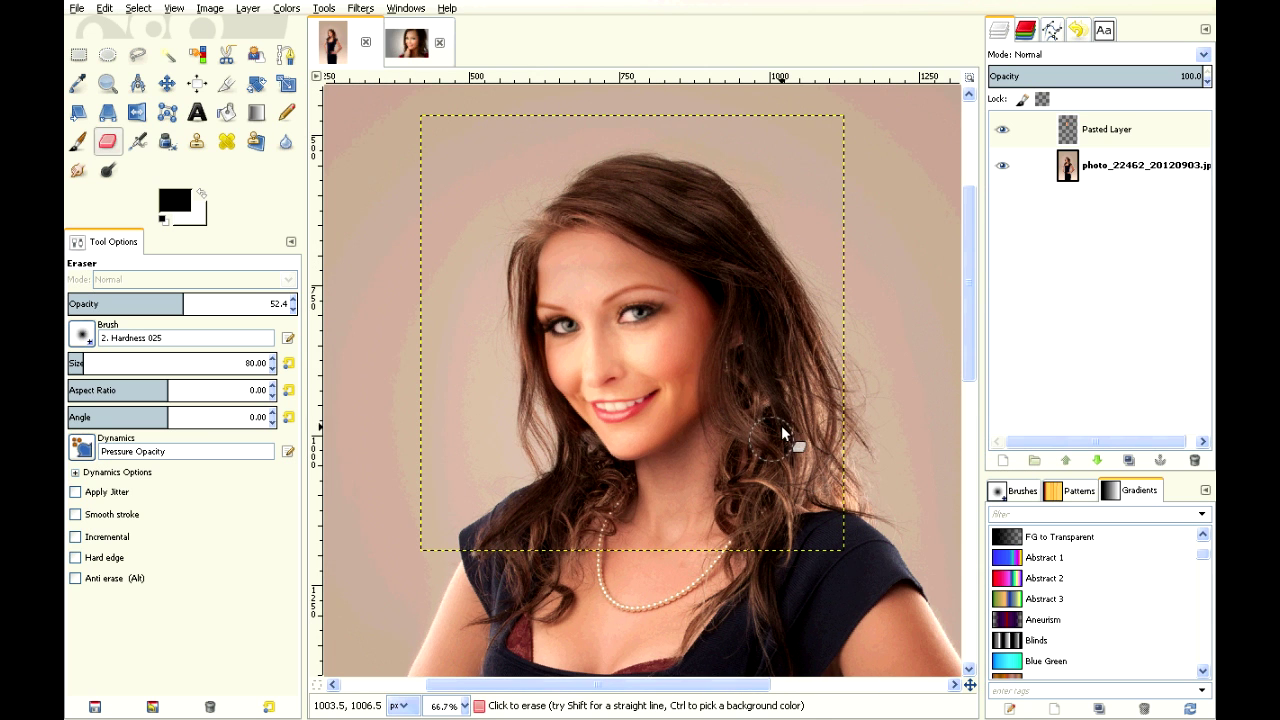